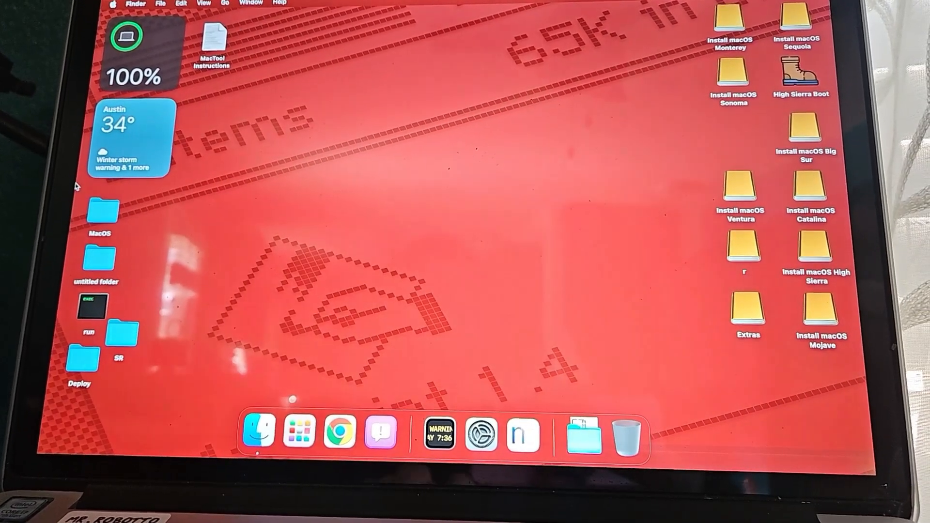
# - Open the Screenshot utility and start a screen recording of the selected desktop area
pyautogui.press('super+space')
pyautogui.write('scre')
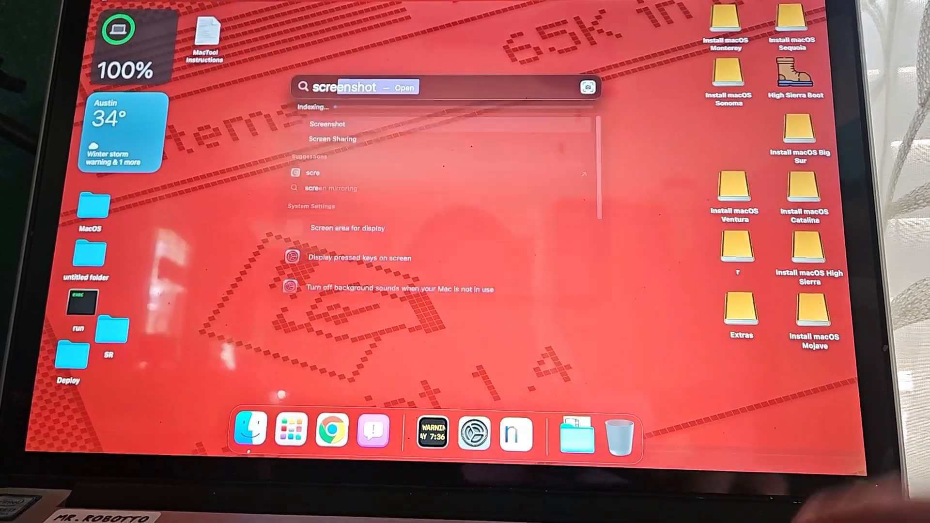
pyautogui.press('Return')
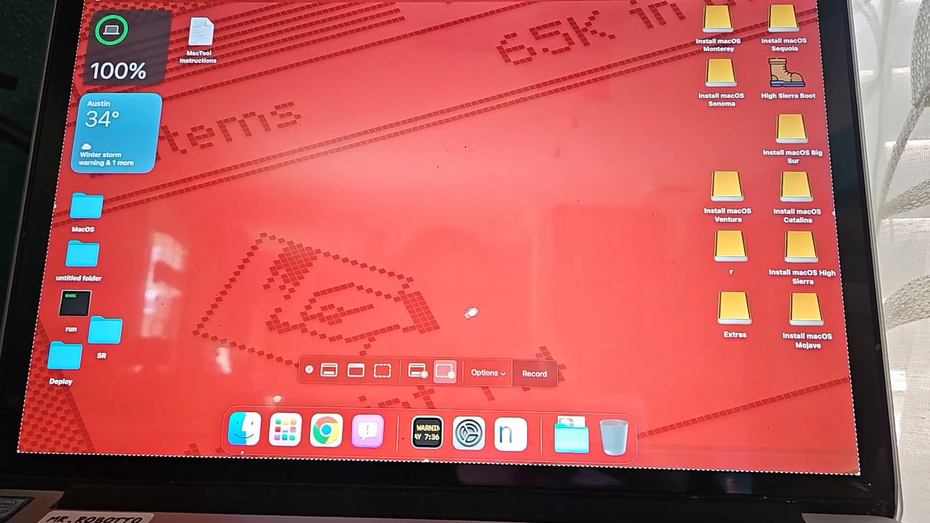
pyautogui.click(532, 377)
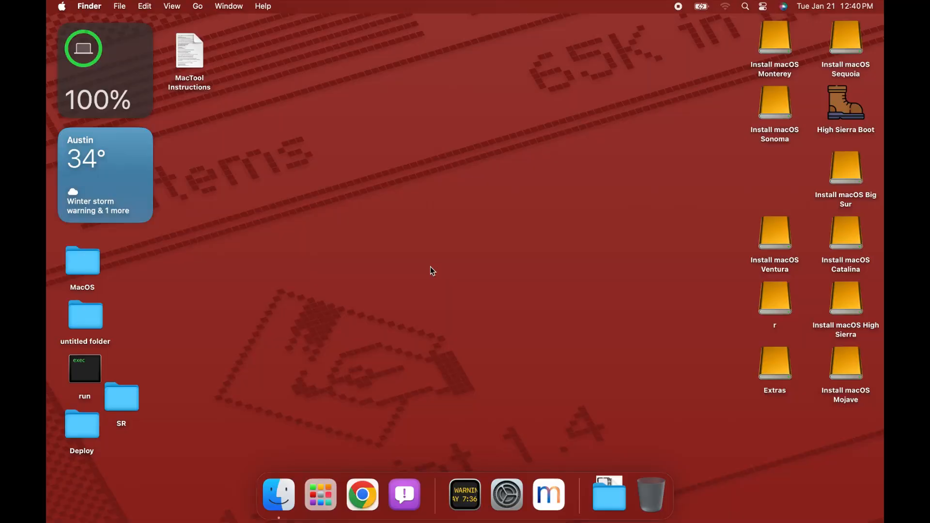
# - Launch the MacOs Downloader app from the installed applications
pyautogui.click(324, 494)
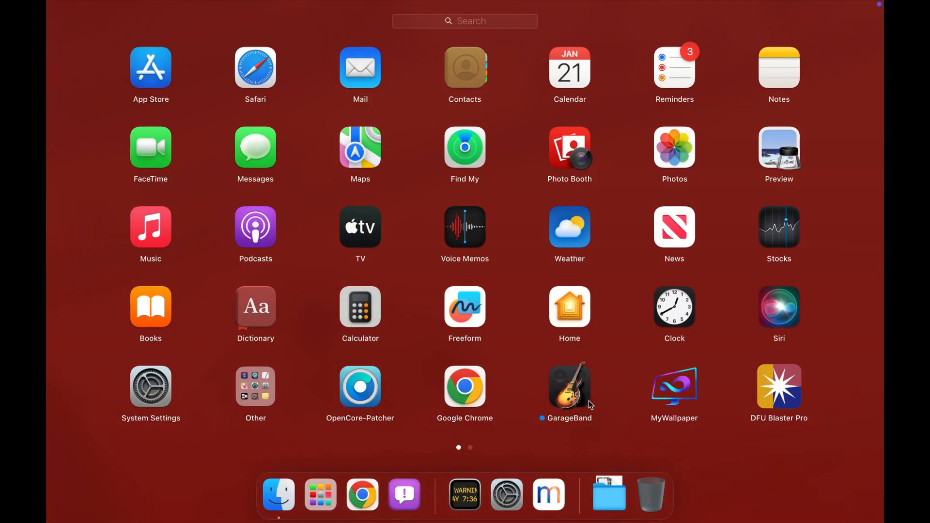
pyautogui.hscroll(3, 396, 309)
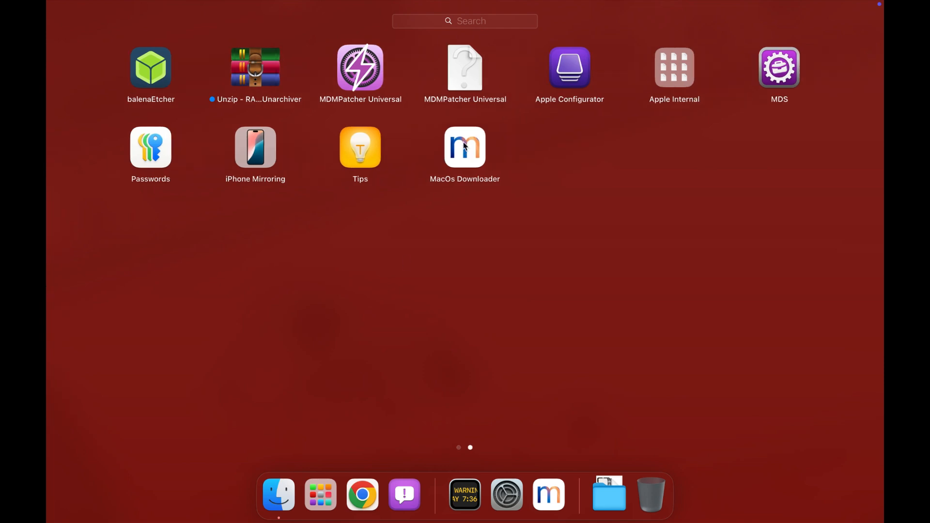
pyautogui.click(467, 147)
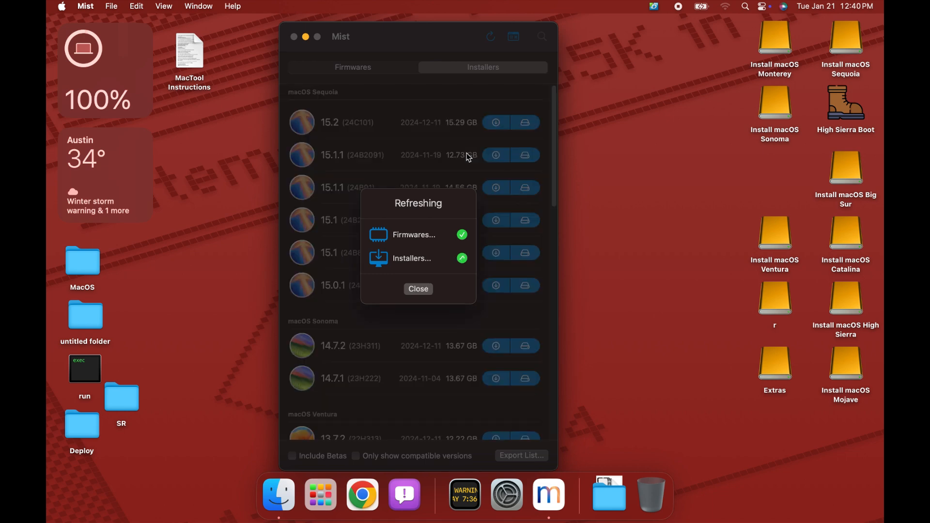
# - Compare the available Firmwares and Installers, then look through the macOS versions offered as installers
pyautogui.click(376, 67)
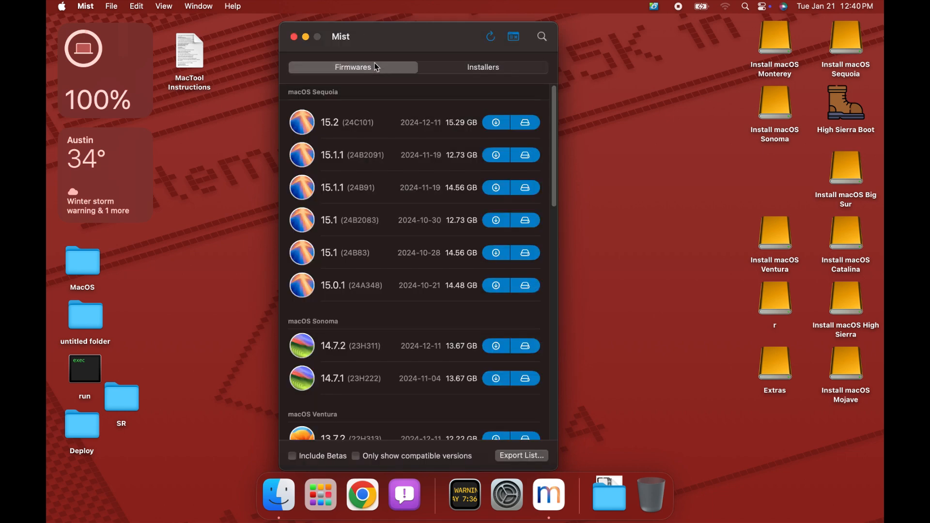
pyautogui.click(425, 69)
pyautogui.click(388, 68)
pyautogui.click(448, 70)
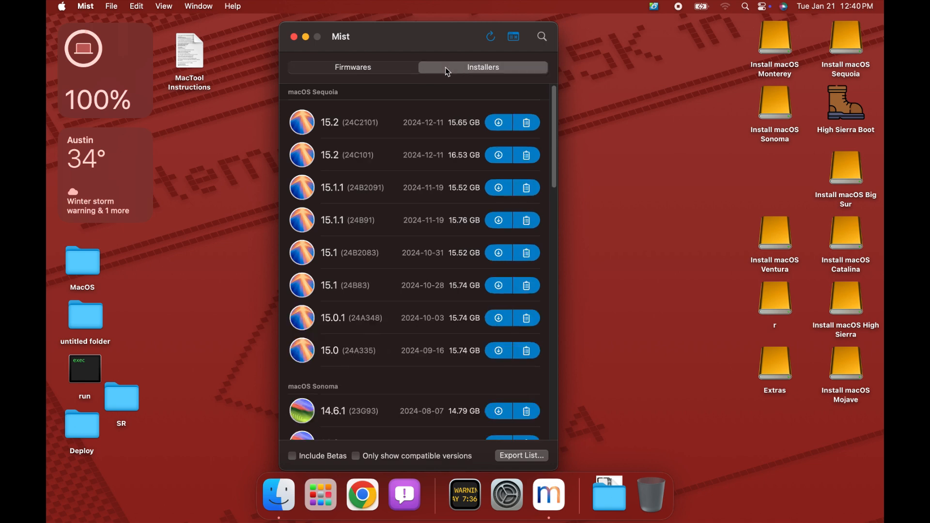
pyautogui.click(358, 68)
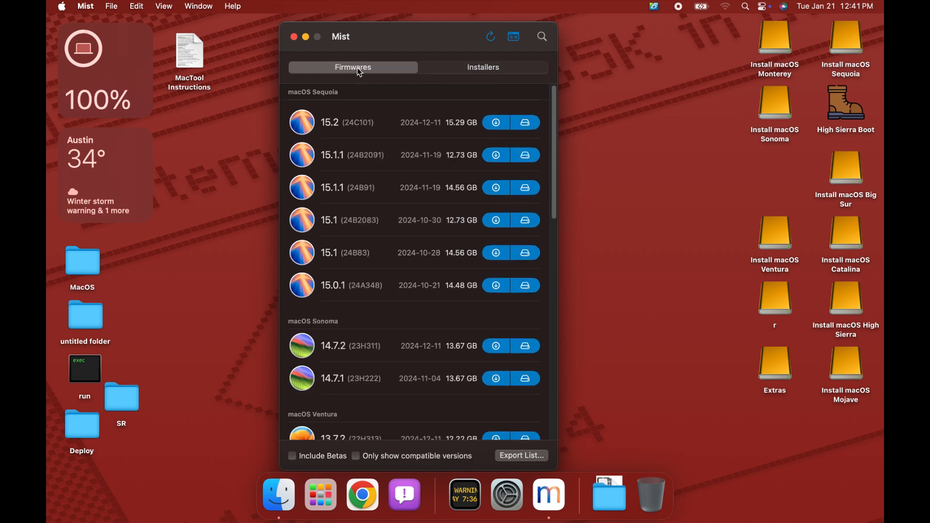
pyautogui.click(446, 70)
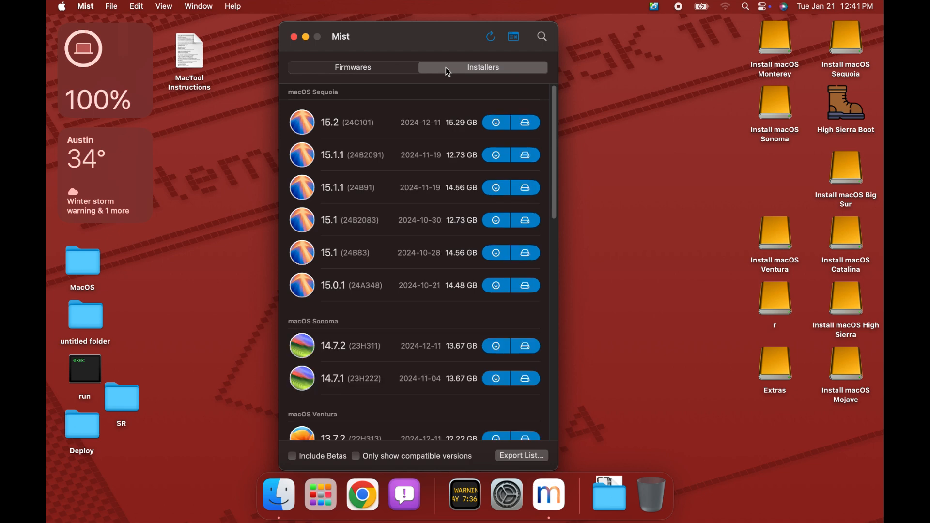
pyautogui.scroll(-3, 371, 300)
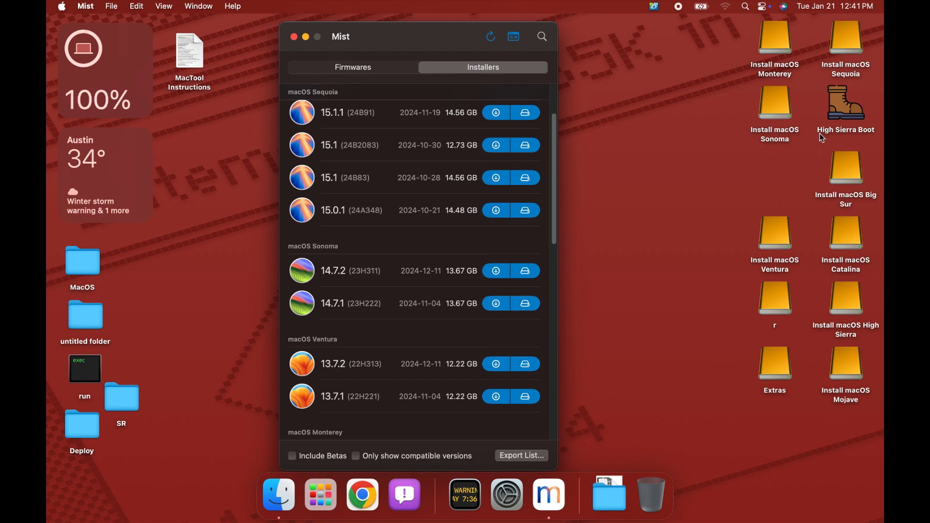
# - Check the full installer version on the Install macOS Monterey volume and compare it with the Monterey release offered for download
pyautogui.doubleClick(775, 44)
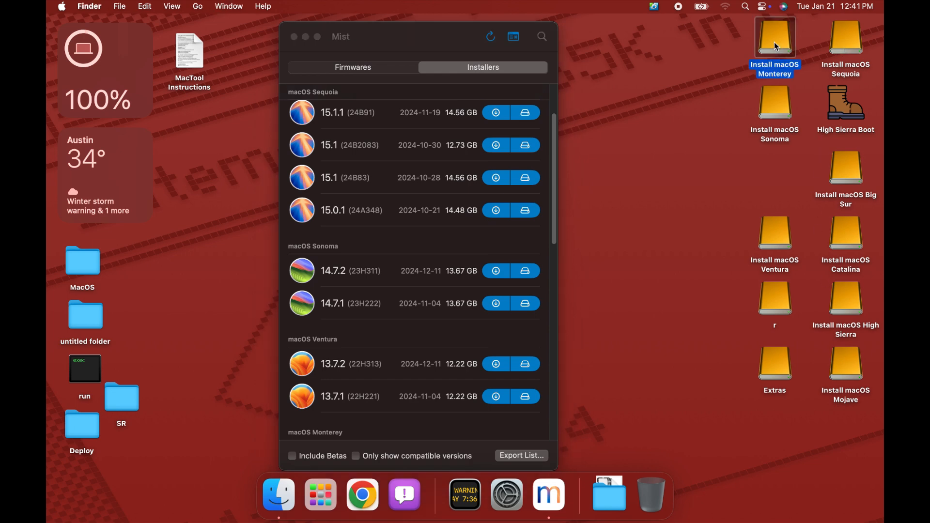
pyautogui.click(350, 157)
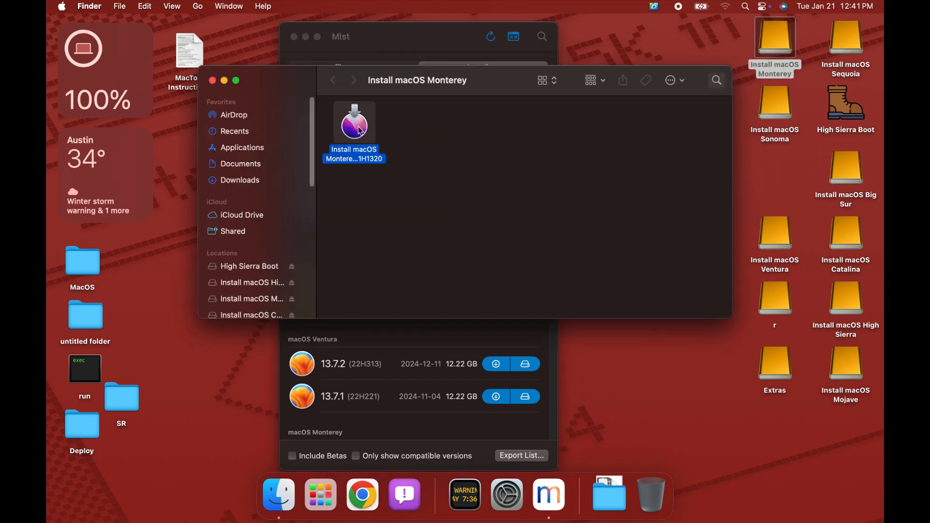
pyautogui.click(348, 156)
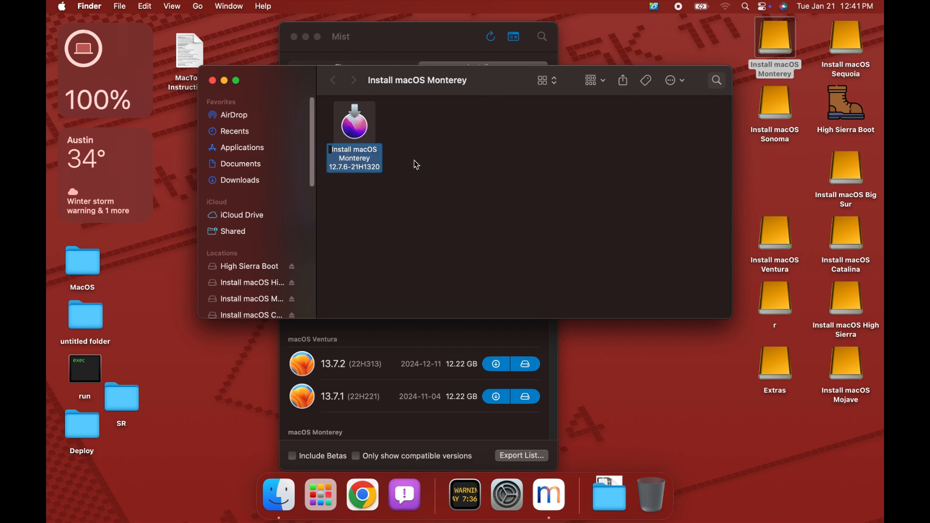
pyautogui.click(430, 163)
pyautogui.click(212, 81)
pyautogui.scroll(-1, 445, 361)
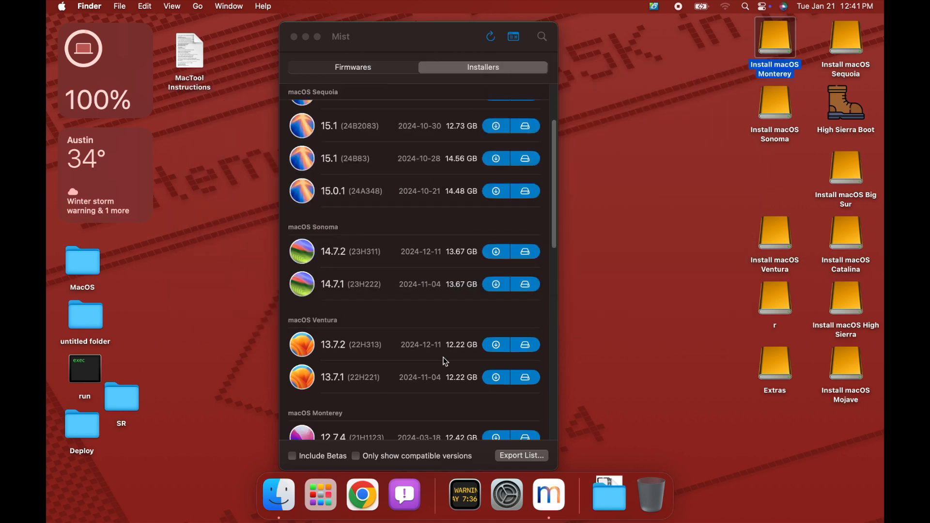
pyautogui.scroll(-5, 446, 362)
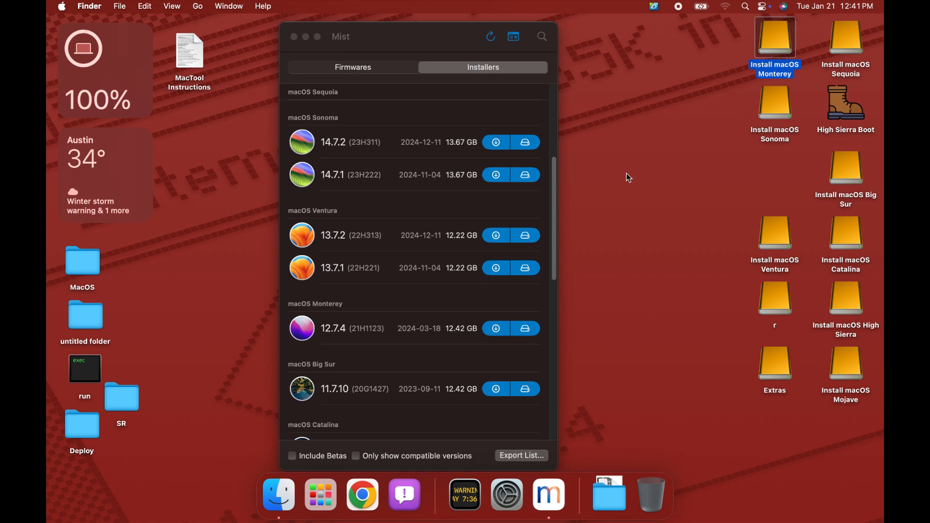
pyautogui.scroll(9, 364, 244)
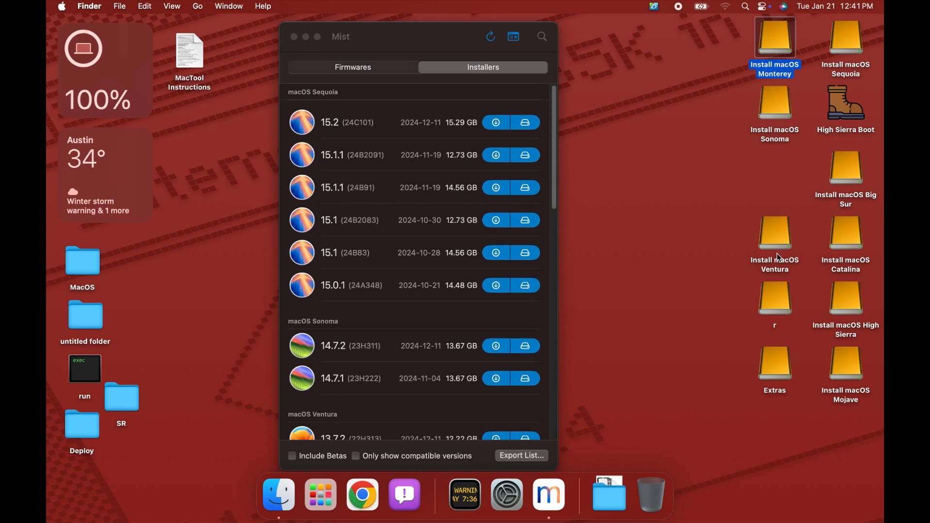
# - Check the installer version stored on the Install macOS Big Sur volume, then close its window
pyautogui.click(852, 171)
pyautogui.doubleClick(852, 171)
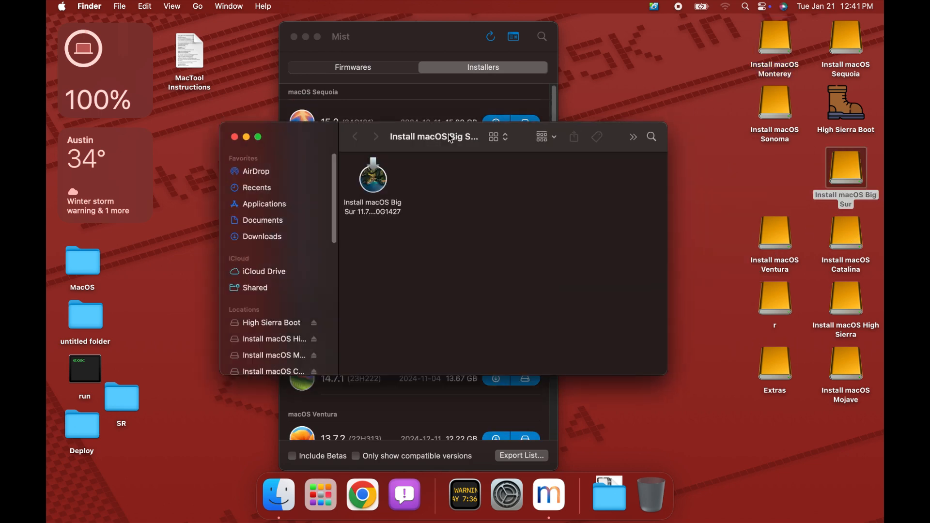
pyautogui.click(373, 209)
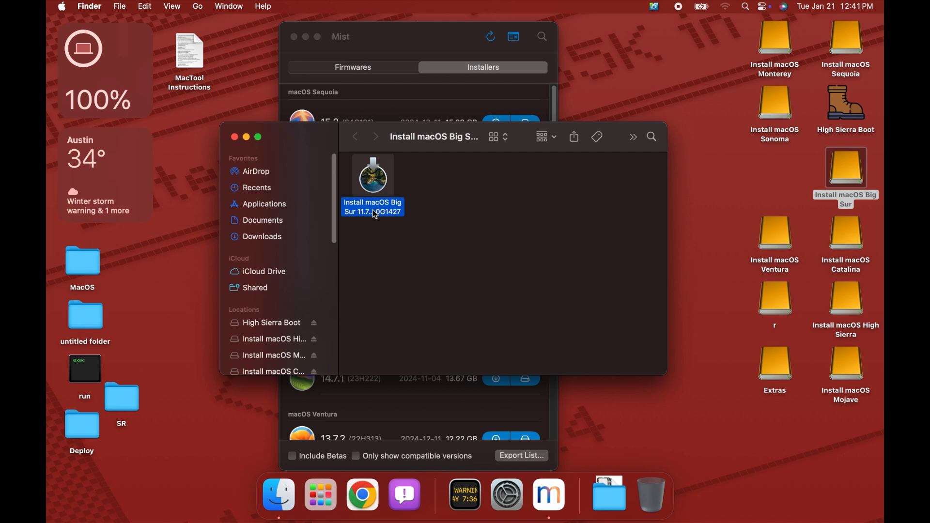
pyautogui.click(234, 137)
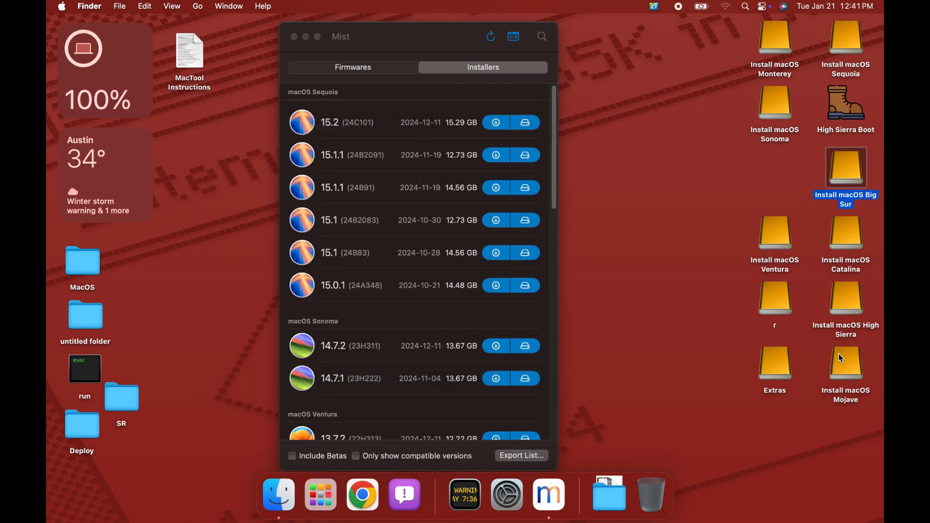
# - Check the full installer version stored on the Install macOS Ventura volume, then close its window
pyautogui.doubleClick(779, 236)
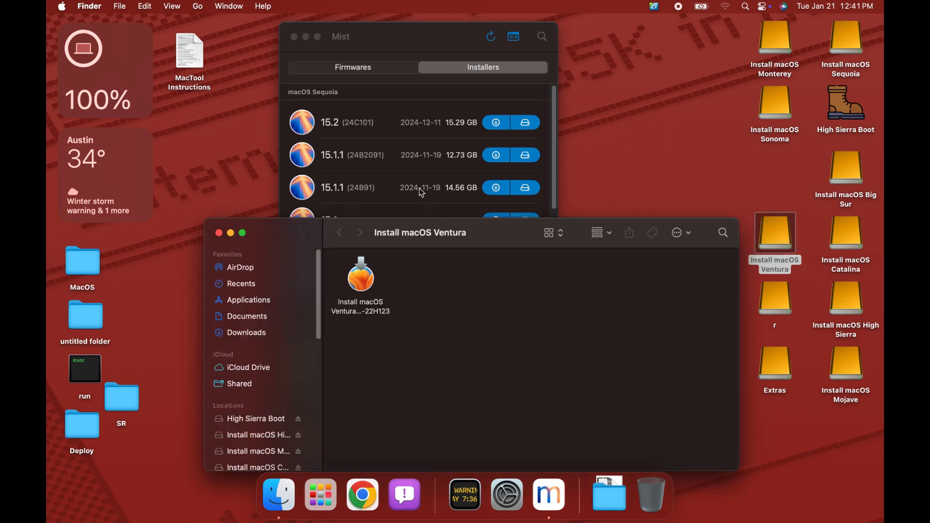
pyautogui.click(358, 280)
pyautogui.click(360, 317)
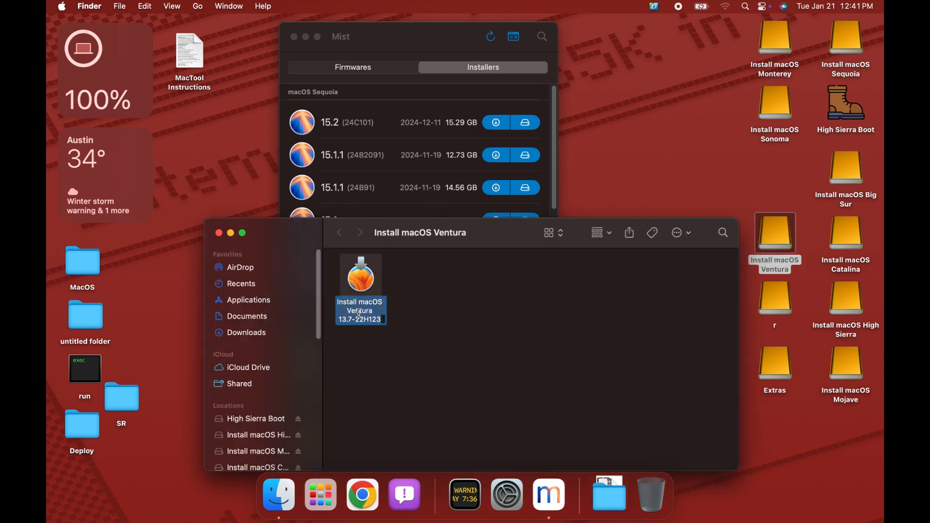
pyautogui.click(219, 233)
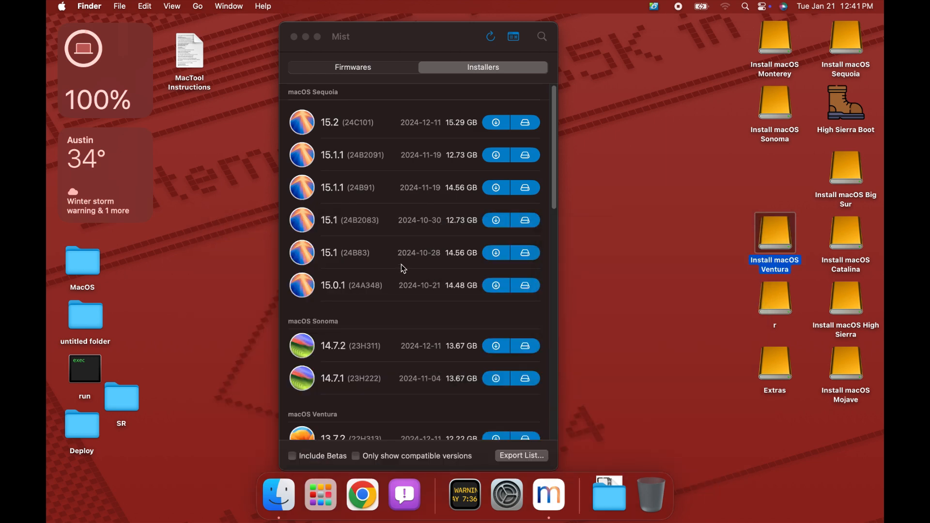
# - Start creating a bootable macOS Ventura 13.7.2 installer with the 16.00 GB Install macOS Ventura volume as the target
pyautogui.scroll(-5, 401, 264)
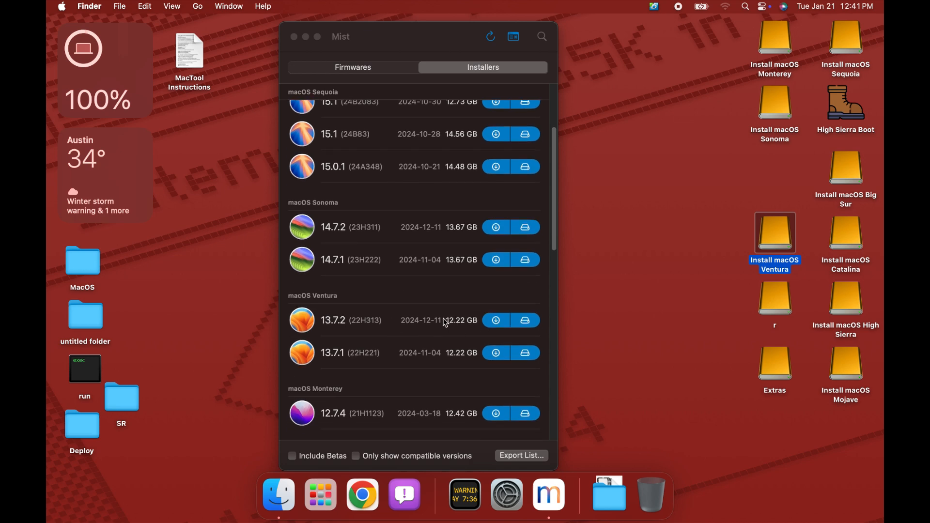
pyautogui.click(520, 325)
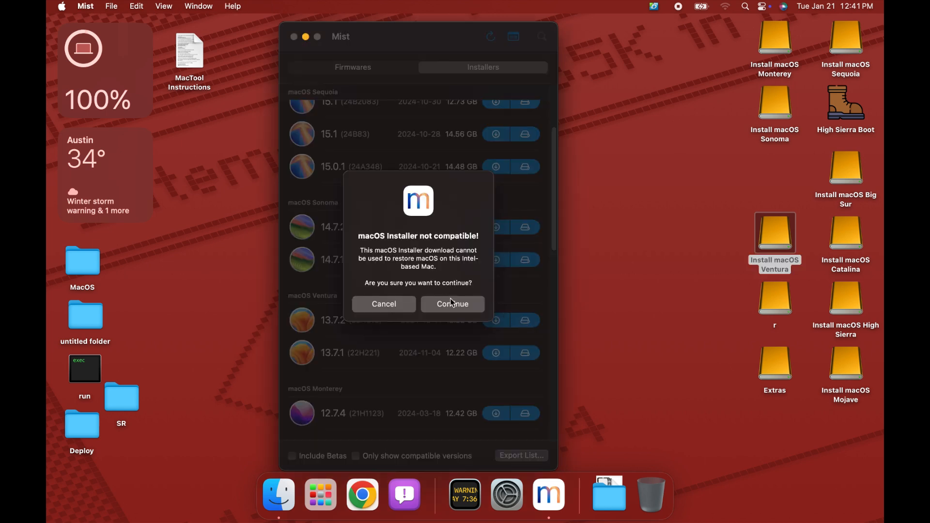
pyautogui.click(452, 303)
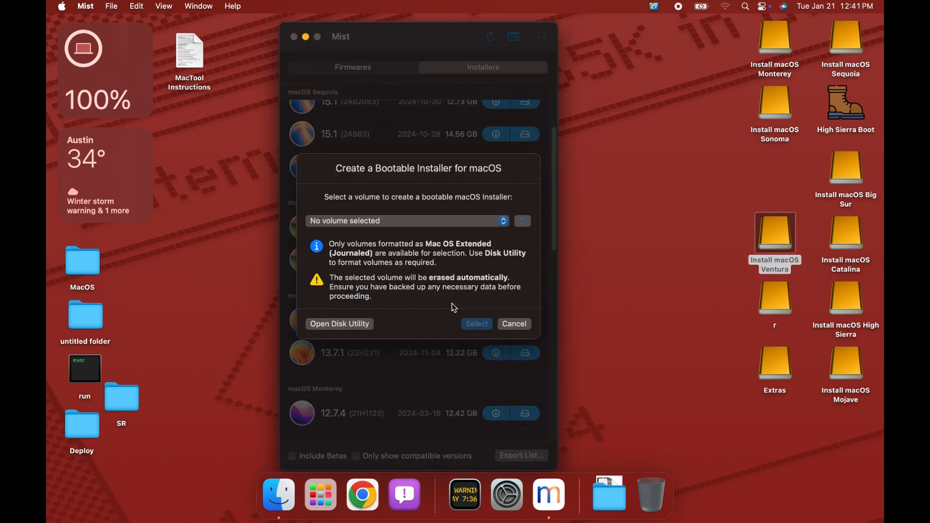
pyautogui.click(433, 222)
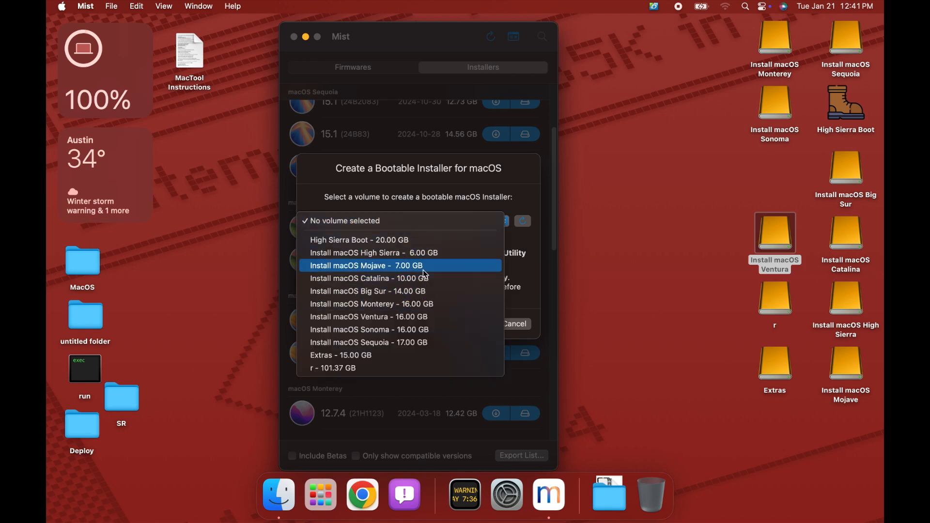
pyautogui.click(413, 317)
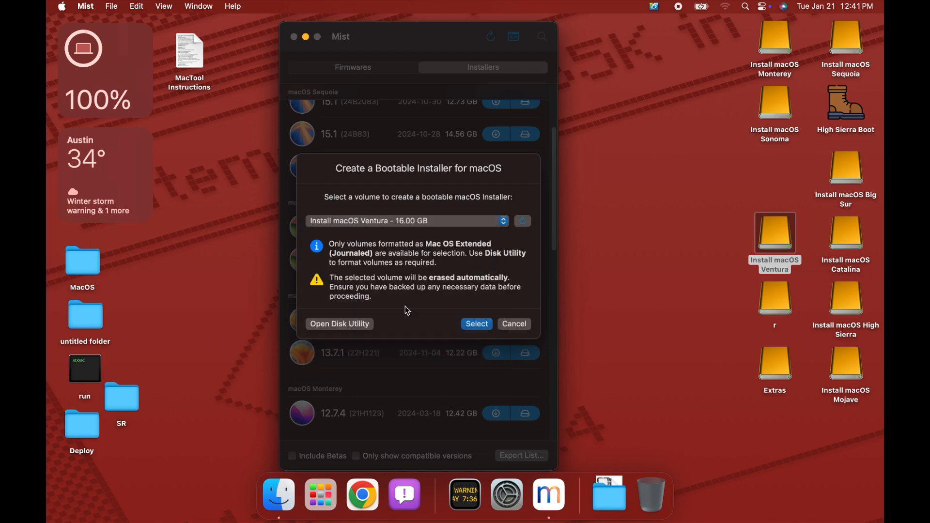
pyautogui.click(479, 328)
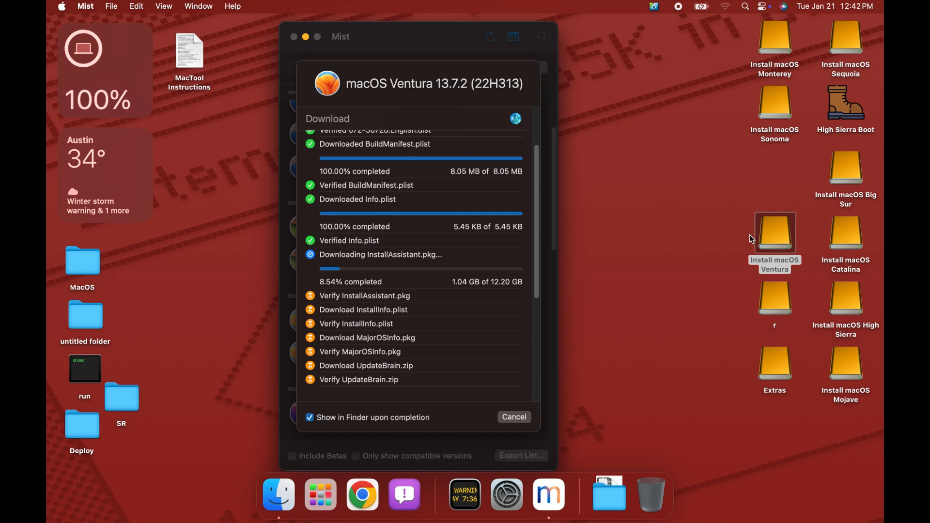
# - Switch to System Settings and review which applications are allowed Full Disk Access under Privacy & Security
pyautogui.click(323, 499)
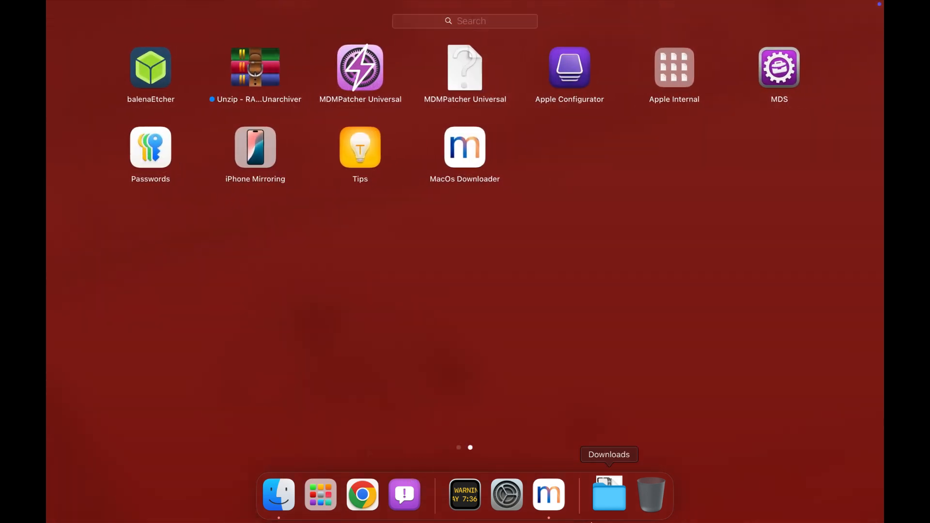
pyautogui.click(509, 504)
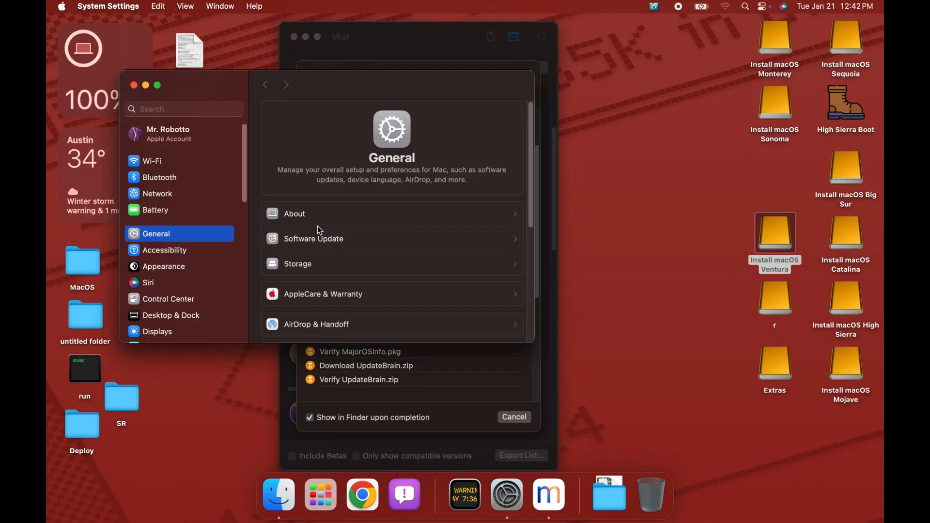
pyautogui.scroll(-5, 156, 266)
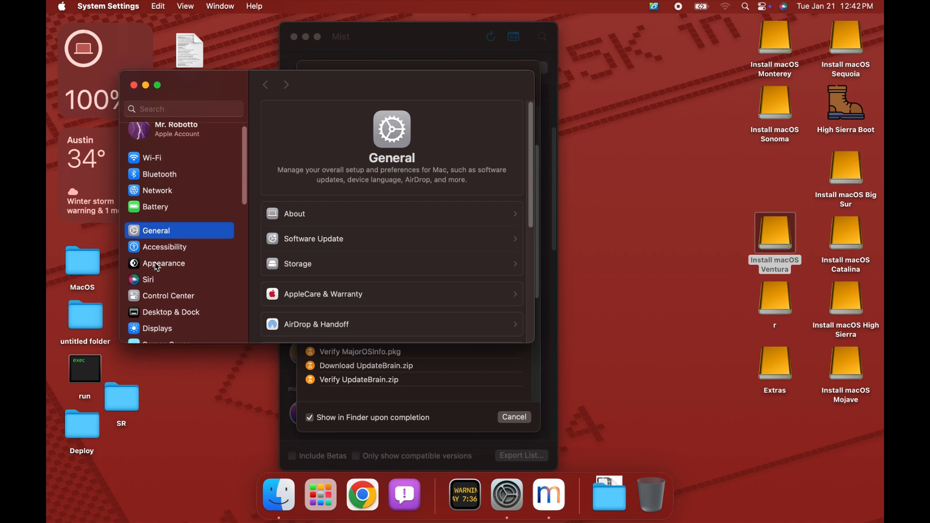
pyautogui.scroll(-8, 156, 266)
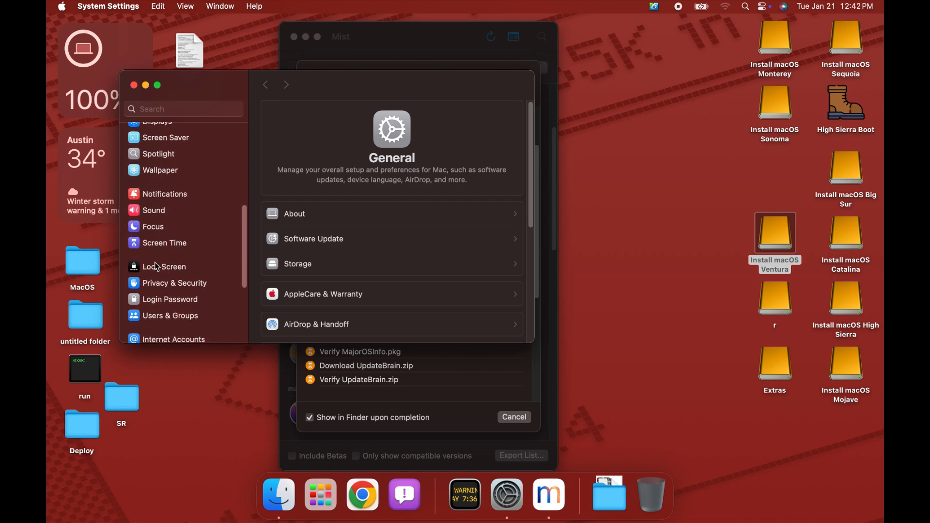
pyautogui.click(170, 285)
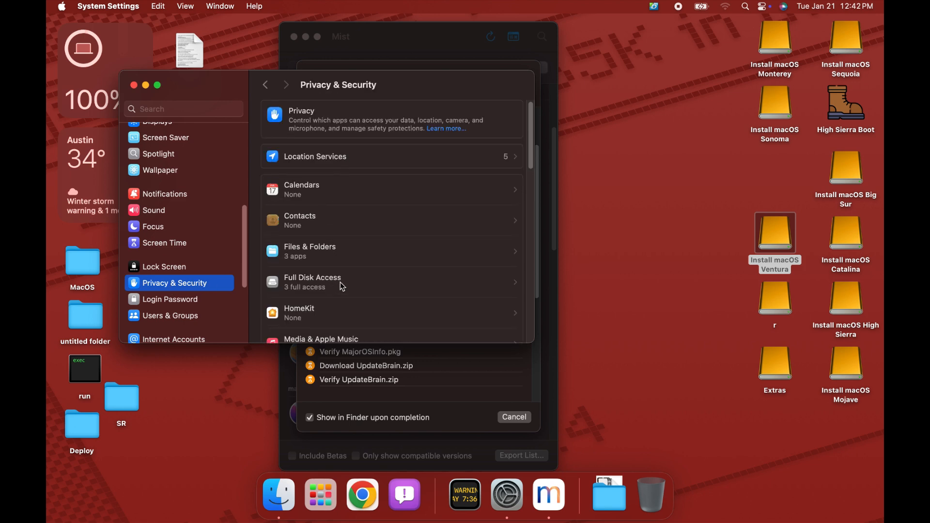
pyautogui.click(343, 284)
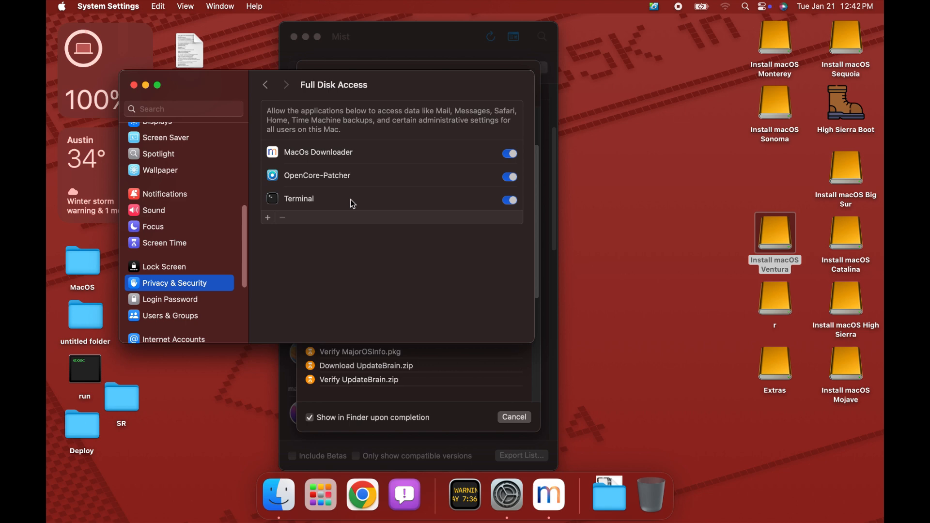
# - Add Terminal from Utilities to the Full Disk Access list, authorizing with the account password, then close System Settings
pyautogui.click(268, 219)
pyautogui.write('••••')
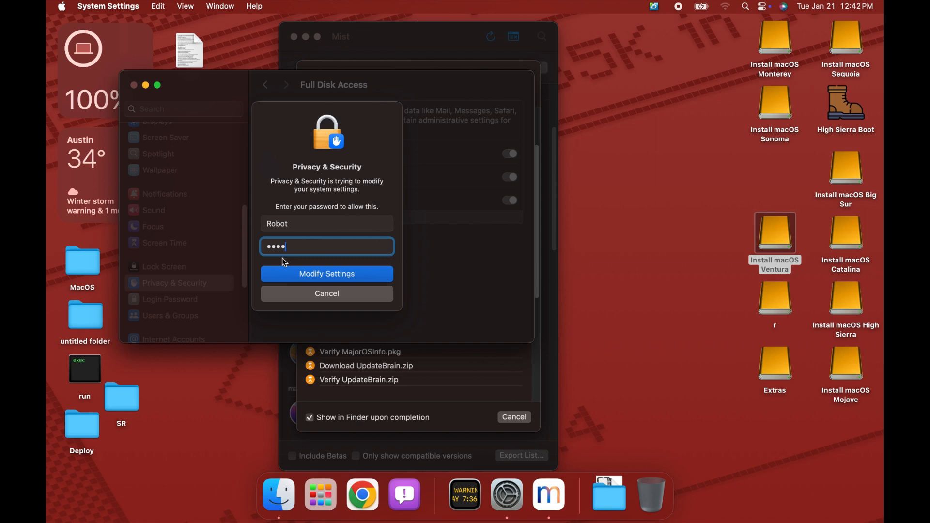
pyautogui.press('Return')
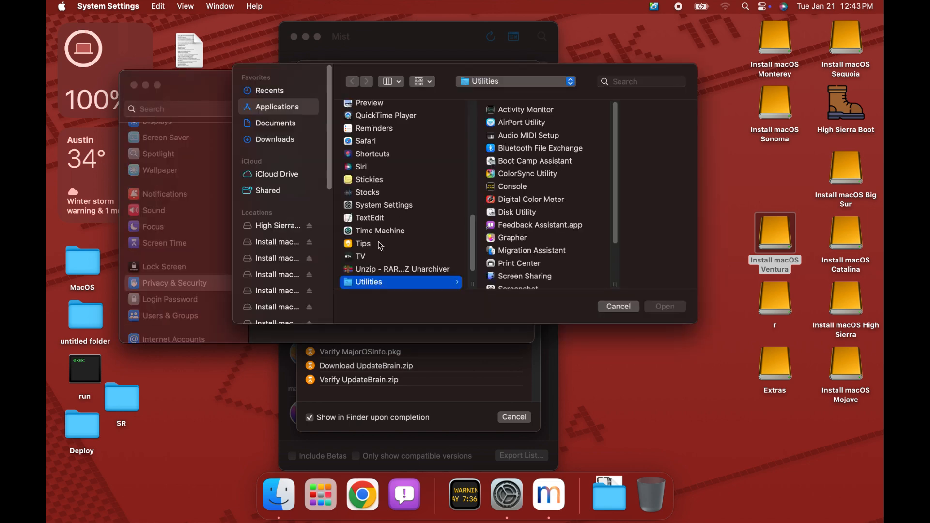
pyautogui.scroll(-5, 508, 276)
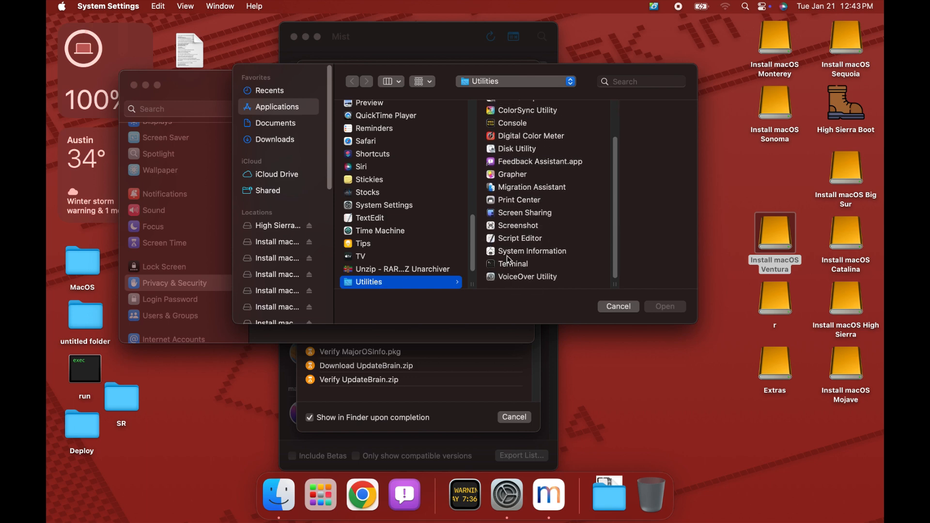
pyautogui.click(507, 265)
pyautogui.click(470, 264)
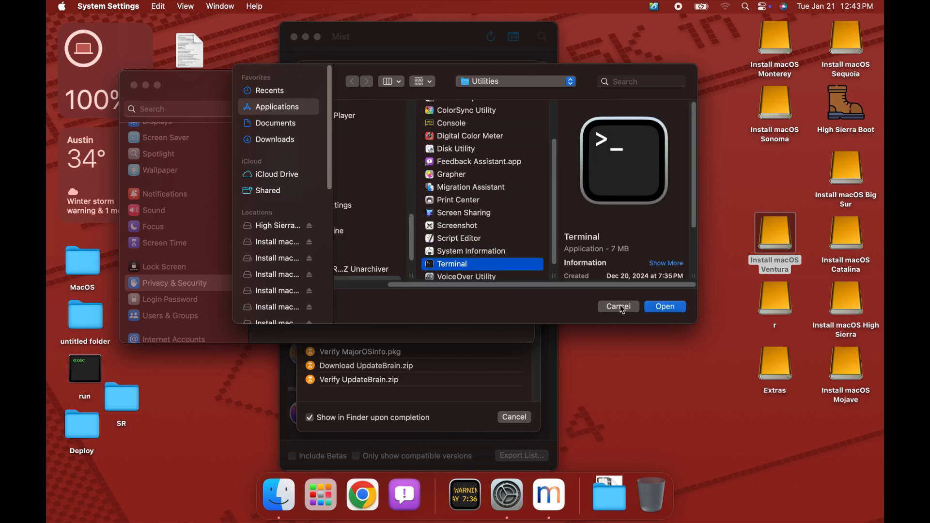
pyautogui.click(665, 306)
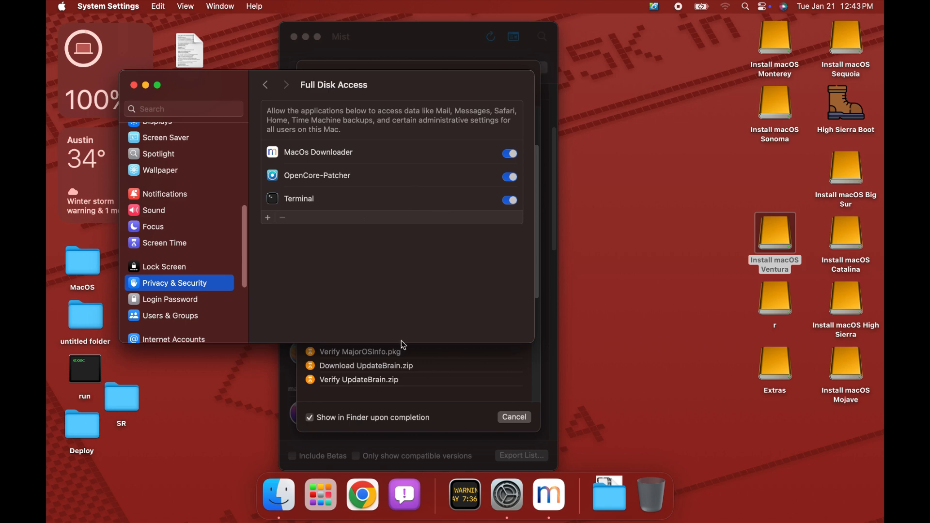
pyautogui.click(133, 85)
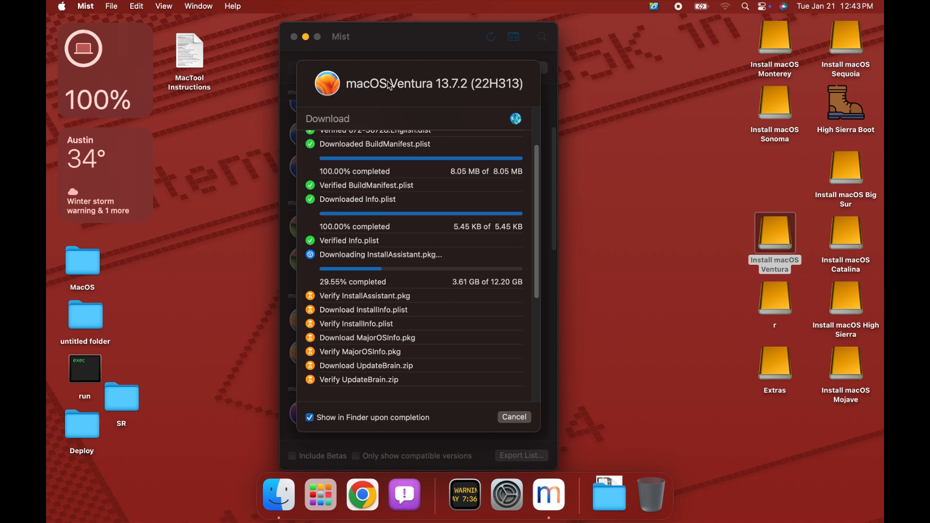
pyautogui.click(678, 223)
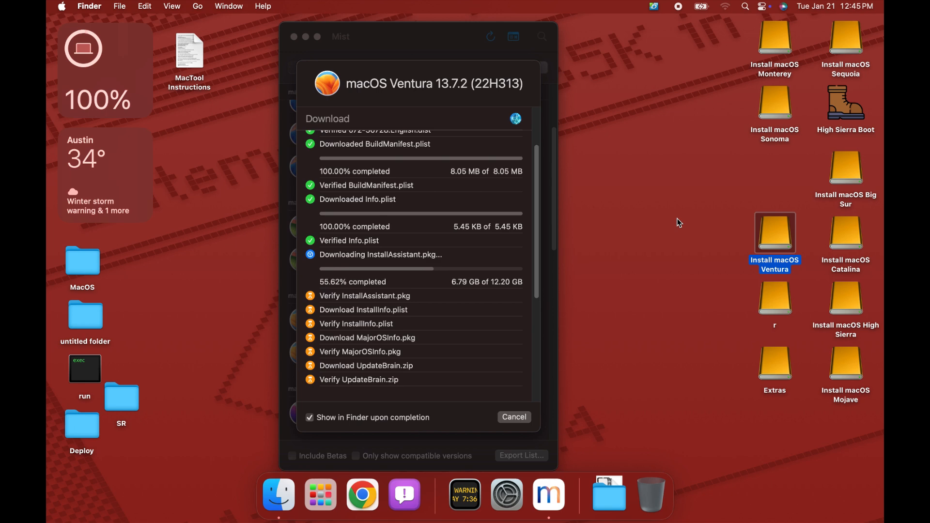
pyautogui.click(189, 56)
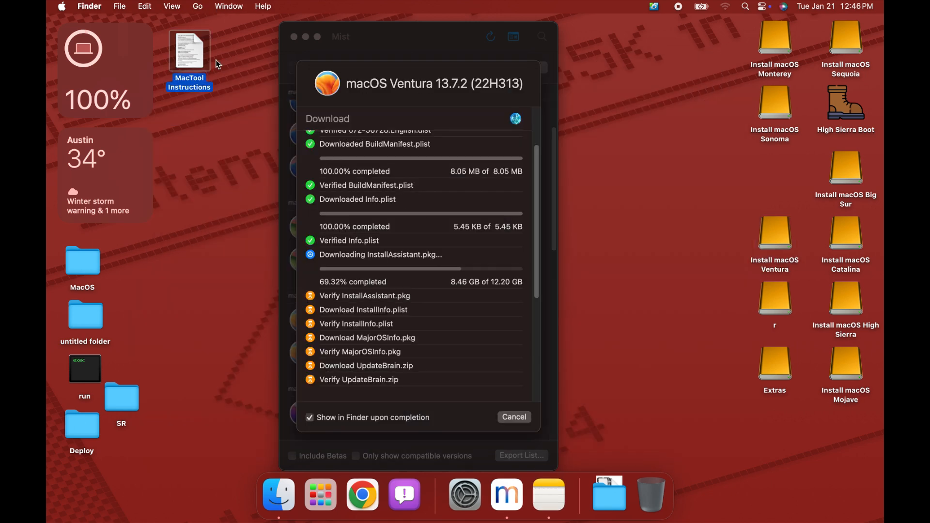
pyautogui.click(369, 80)
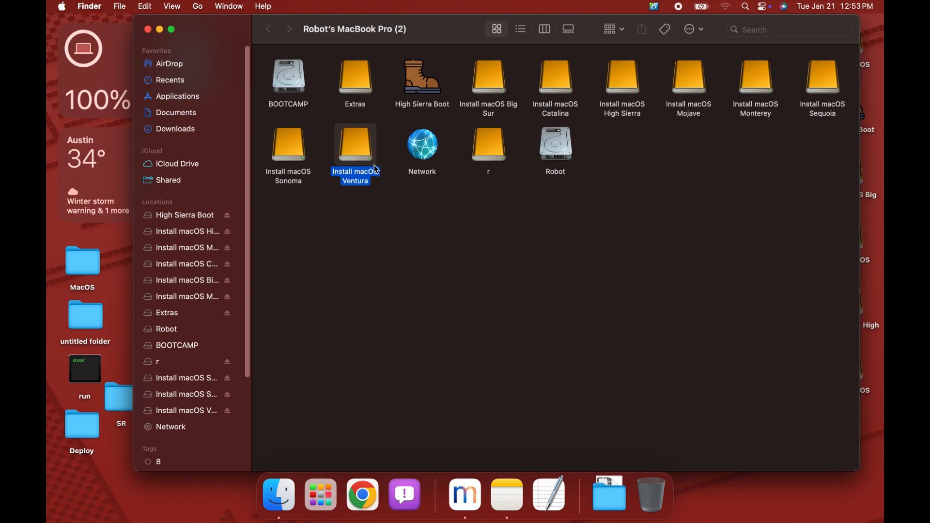
# - Open the Install macOS Ventura volume, select its installer app, and move the window down to uncover Mist
pyautogui.doubleClick(359, 148)
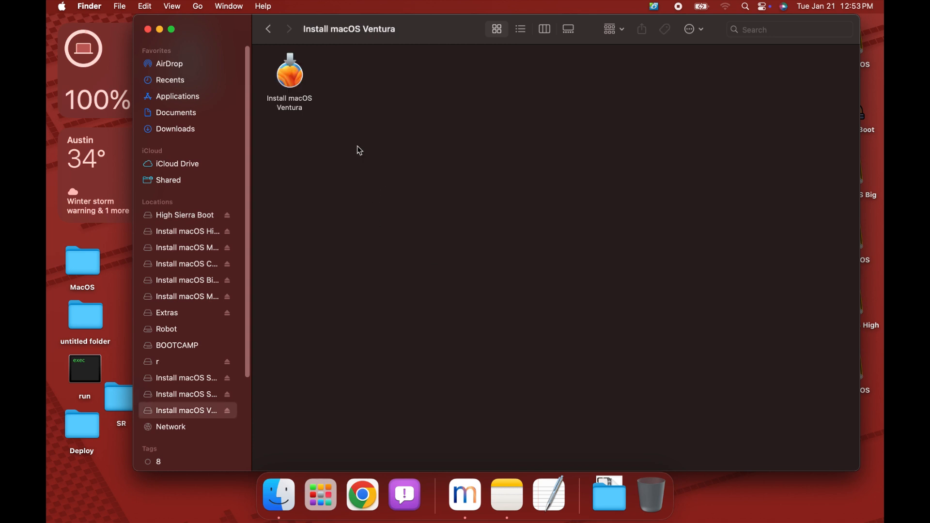
pyautogui.click(294, 107)
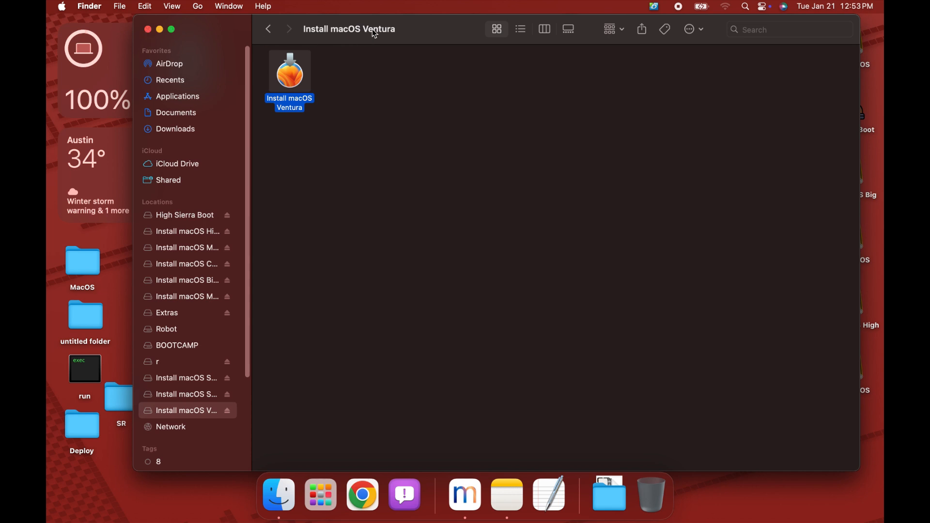
pyautogui.moveTo(375, 34); pyautogui.dragTo(473, 307)
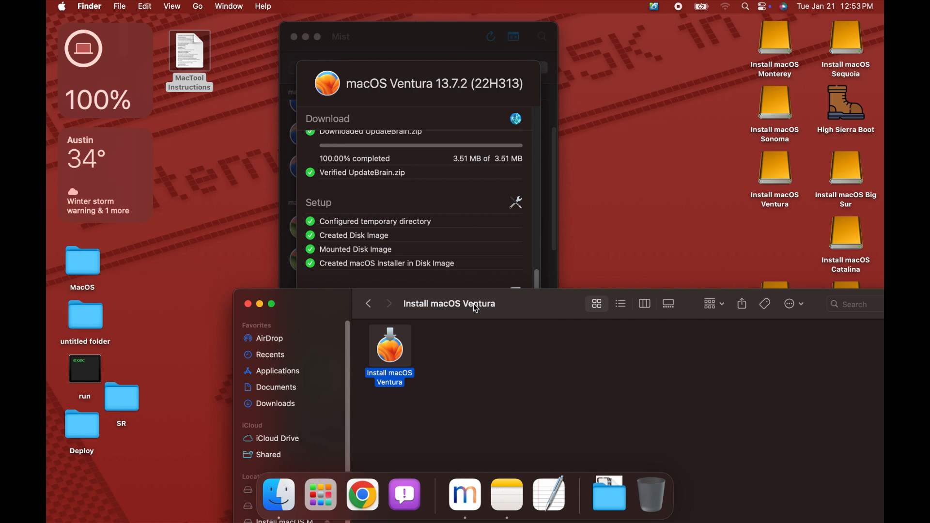
# - Reveal the desktop and open the macOS folder inside Deploy on the r volume
pyautogui.click(590, 204)
pyautogui.doubleClick(775, 289)
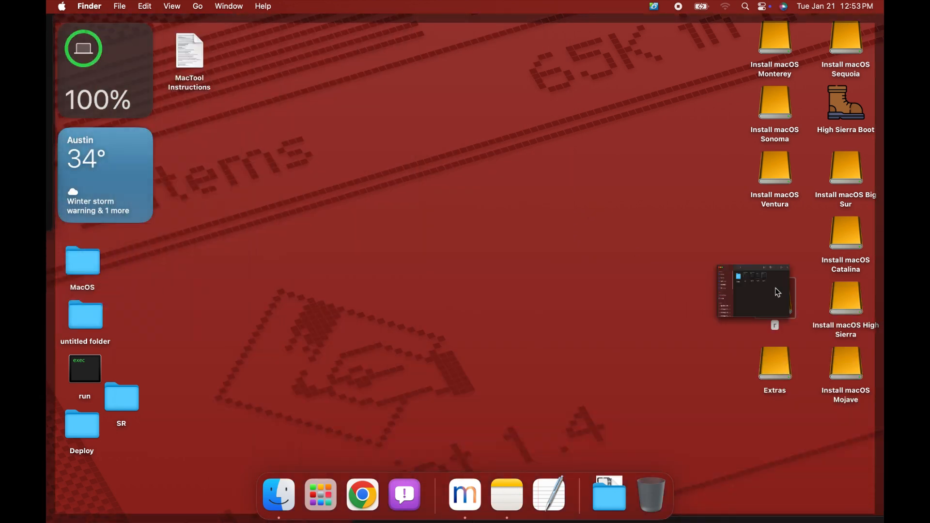
pyautogui.doubleClick(349, 122)
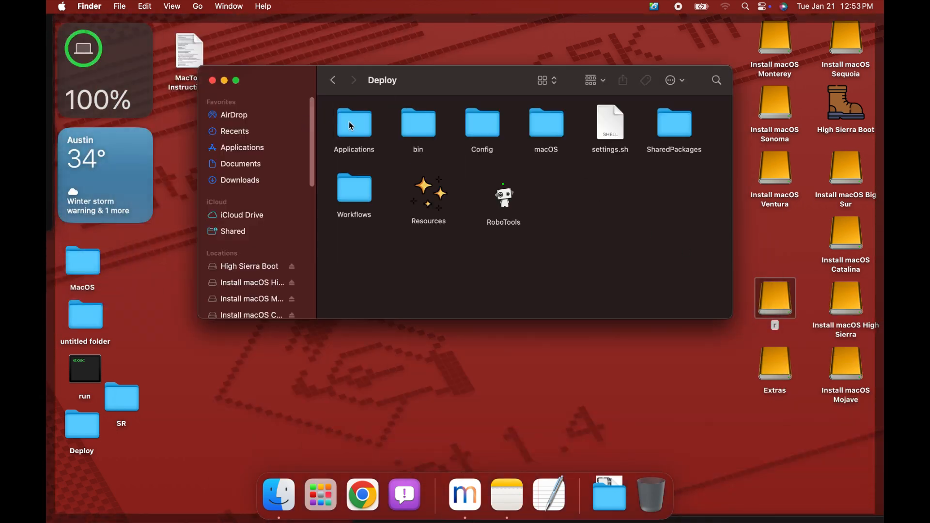
pyautogui.doubleClick(539, 125)
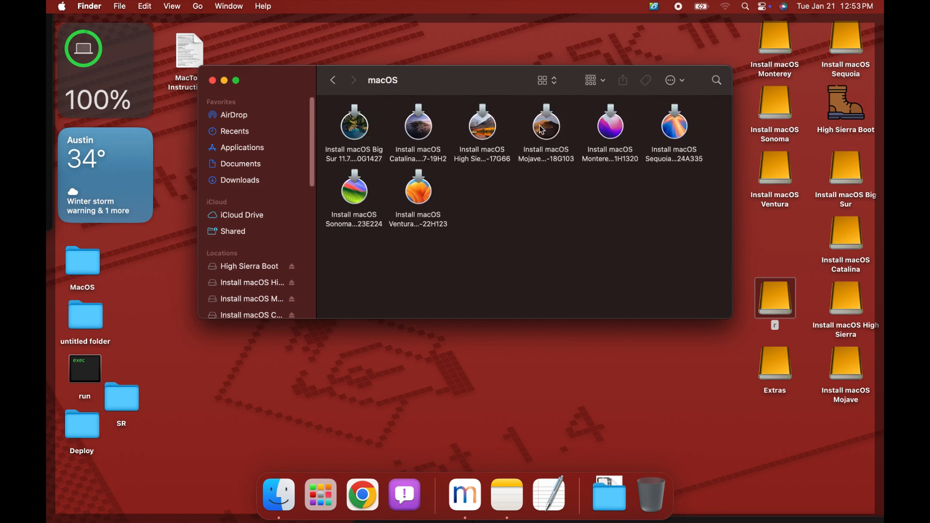
# - Copy the full file name of the Install macOS Ventura 13.7-22H123 app in the macOS folder
pyautogui.click(666, 156)
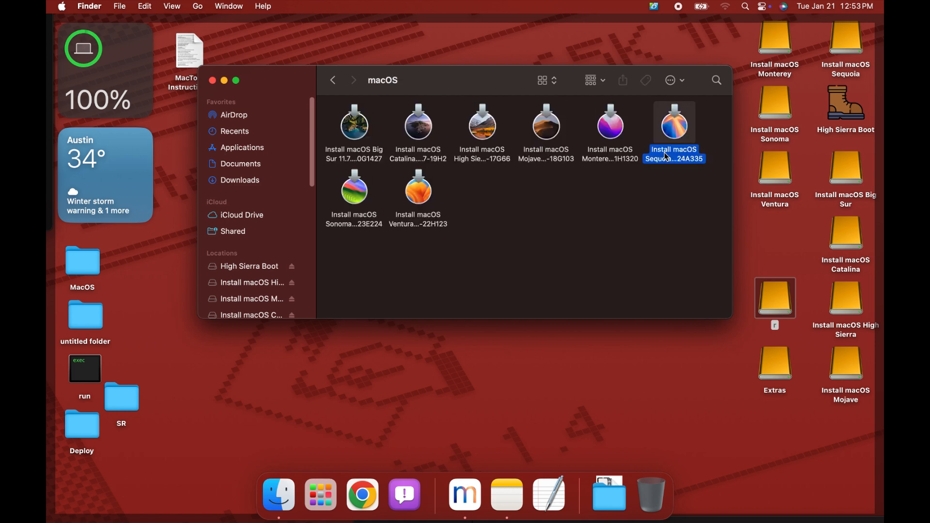
pyautogui.click(428, 225)
pyautogui.click(429, 225)
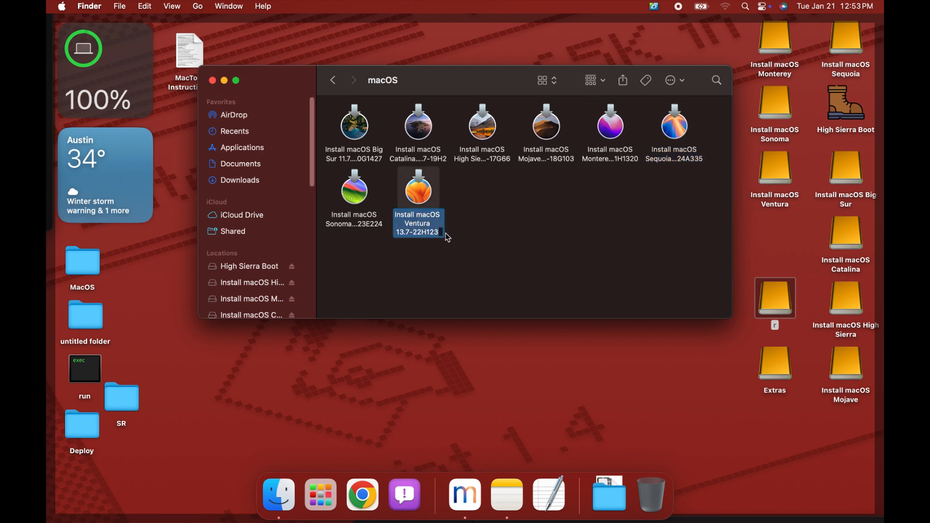
pyautogui.rightClick(431, 229)
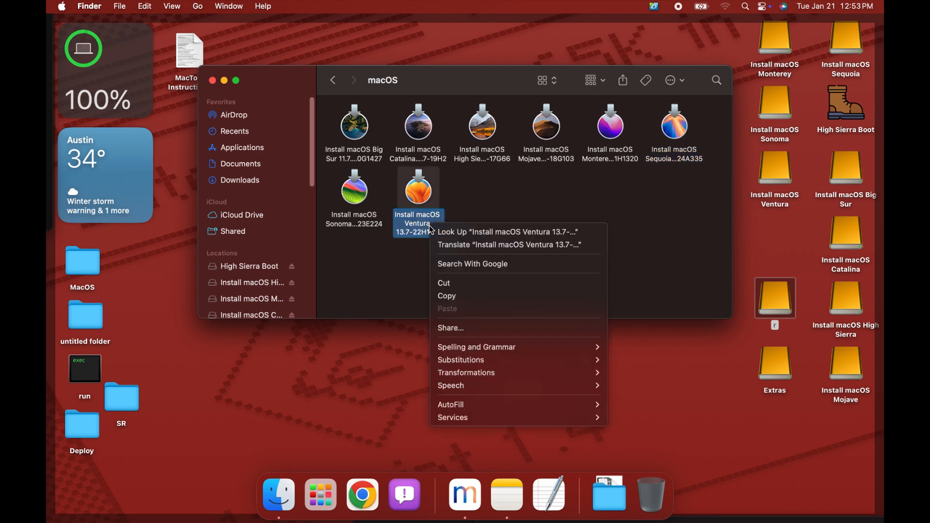
pyautogui.click(446, 296)
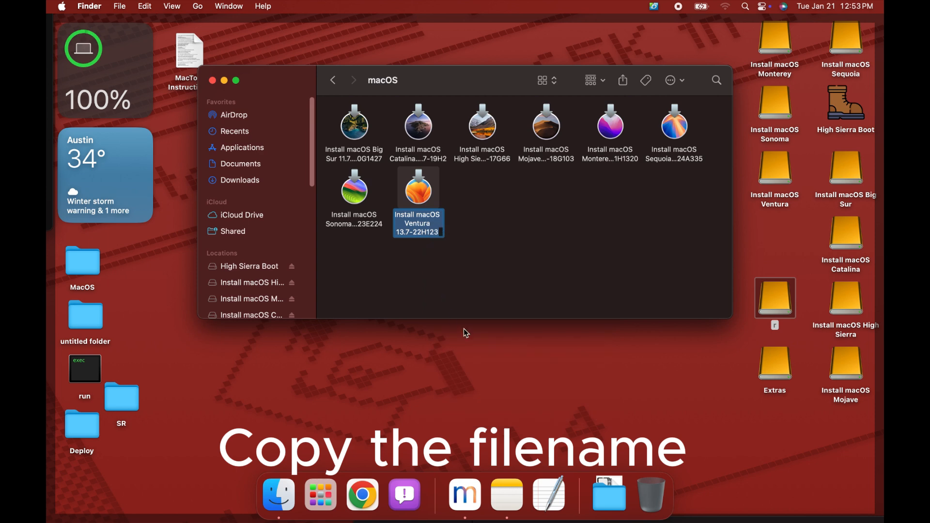
# - Move the old Install macOS Ventura 13.7-22H123 app to the Trash
pyautogui.click(507, 269)
pyautogui.rightClick(423, 198)
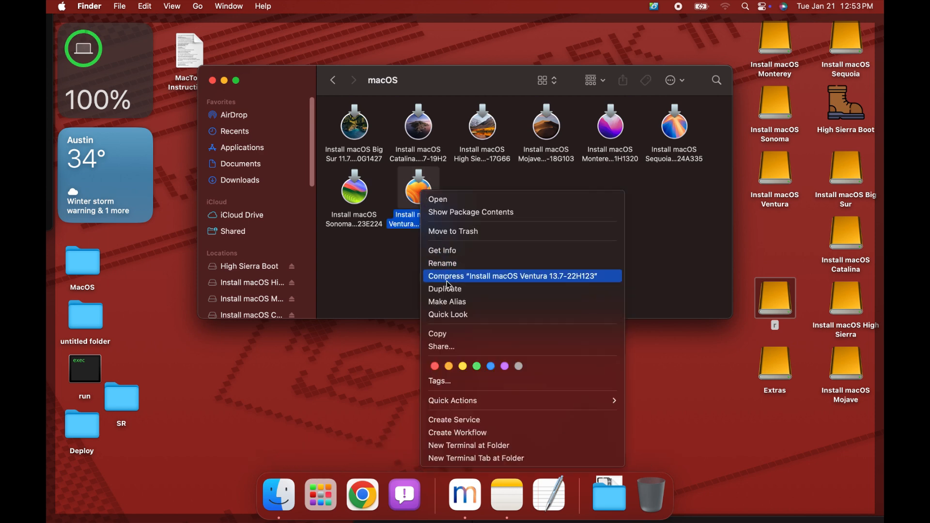
pyautogui.click(458, 231)
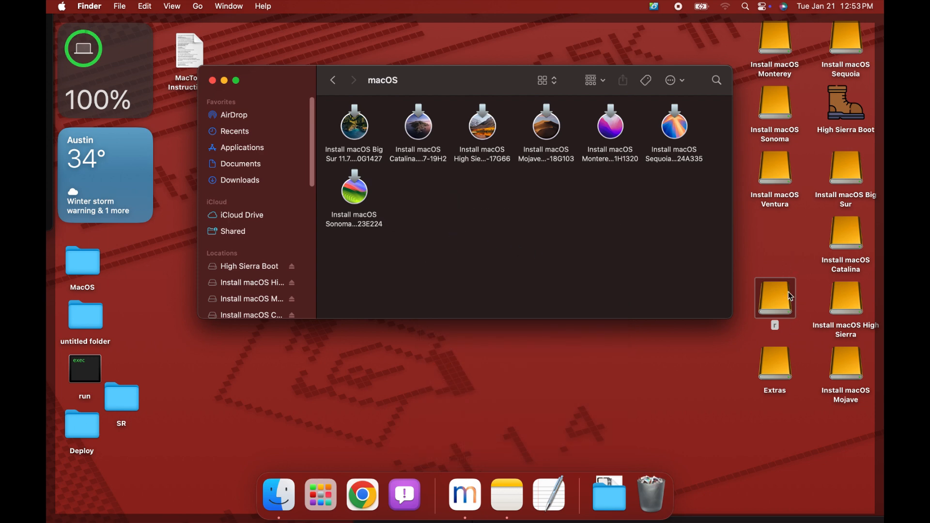
# - Copy the new Install macOS Ventura app from the Install macOS Ventura volume into the macOS folder
pyautogui.doubleClick(784, 185)
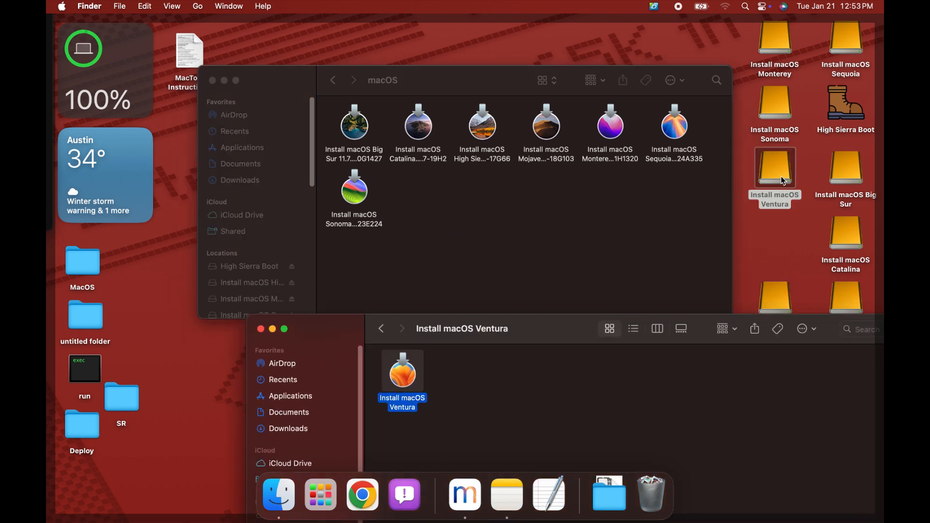
pyautogui.moveTo(393, 361); pyautogui.dragTo(440, 209)
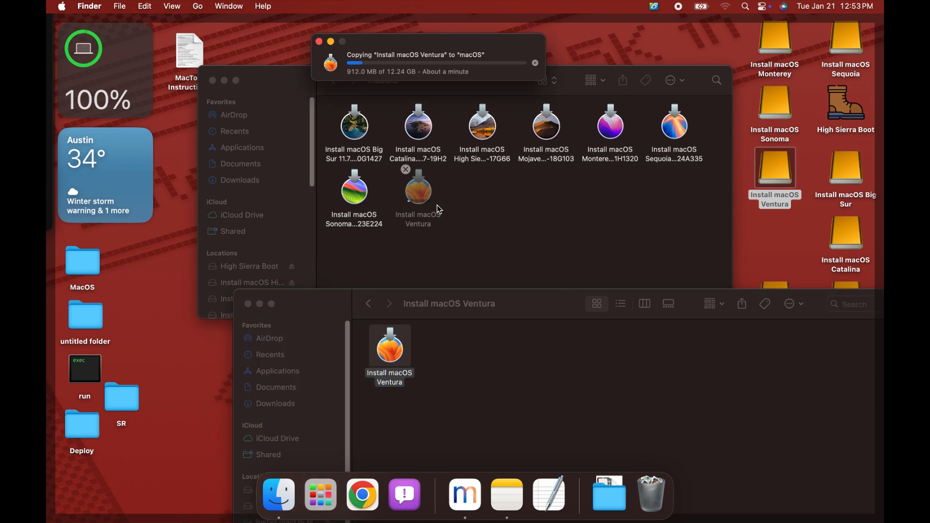
pyautogui.click(356, 217)
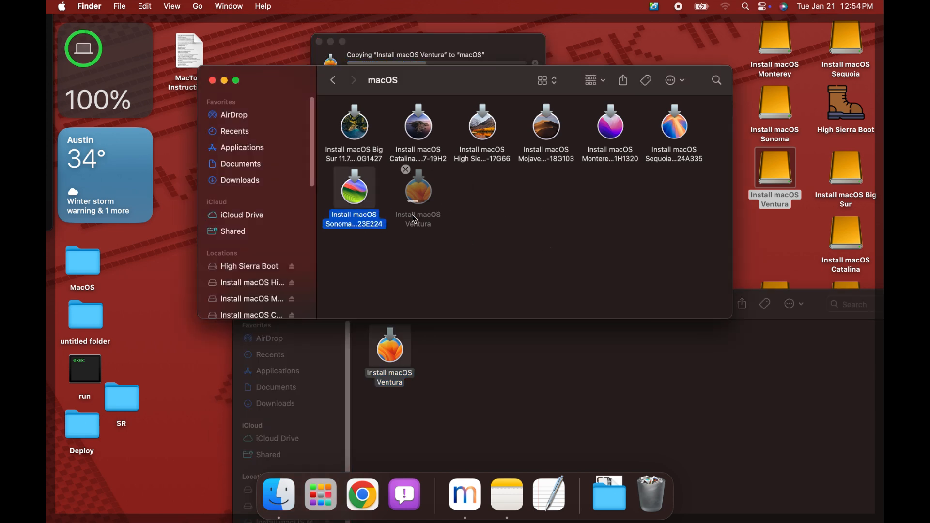
pyautogui.click(415, 217)
pyautogui.click(424, 48)
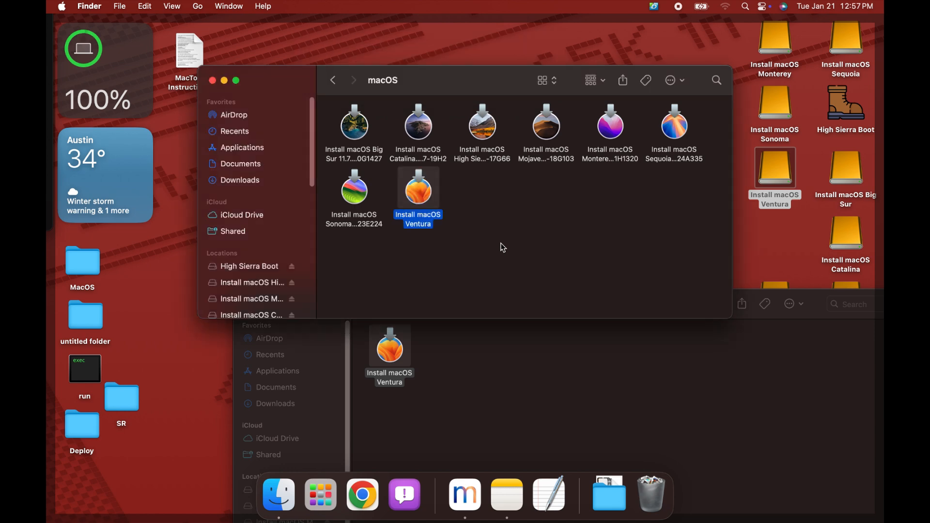
# - Rename the copied Ventura installer with the copied file name, Install macOS Ventura 13.7-22H123, and check the full name
pyautogui.click(426, 227)
pyautogui.rightClick(426, 223)
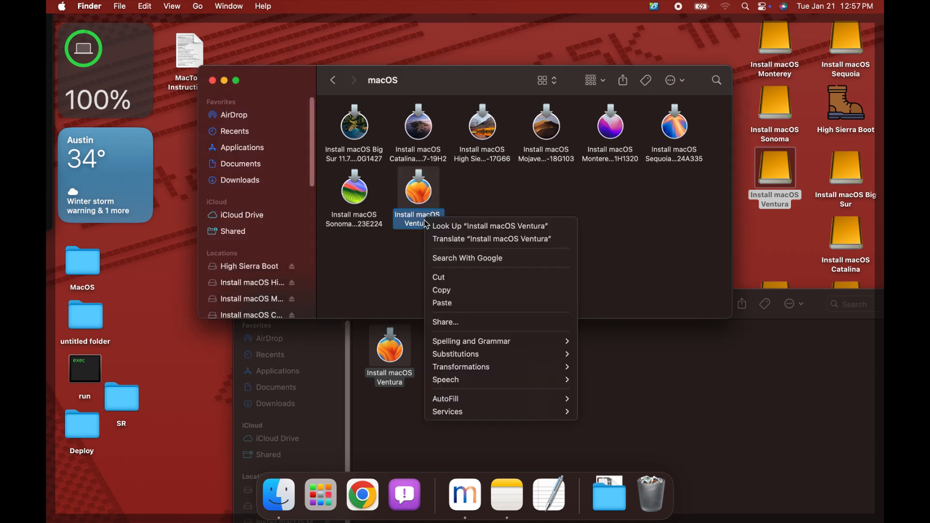
pyautogui.click(456, 304)
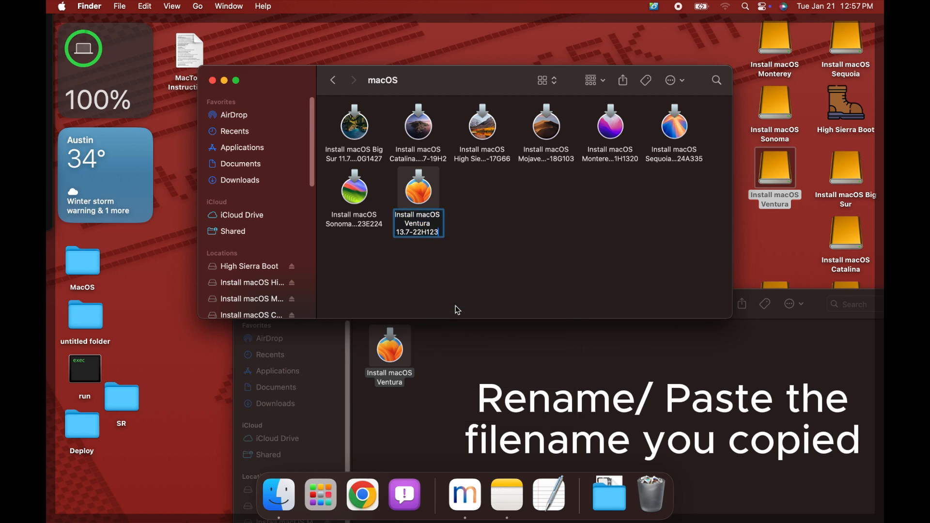
pyautogui.click(457, 310)
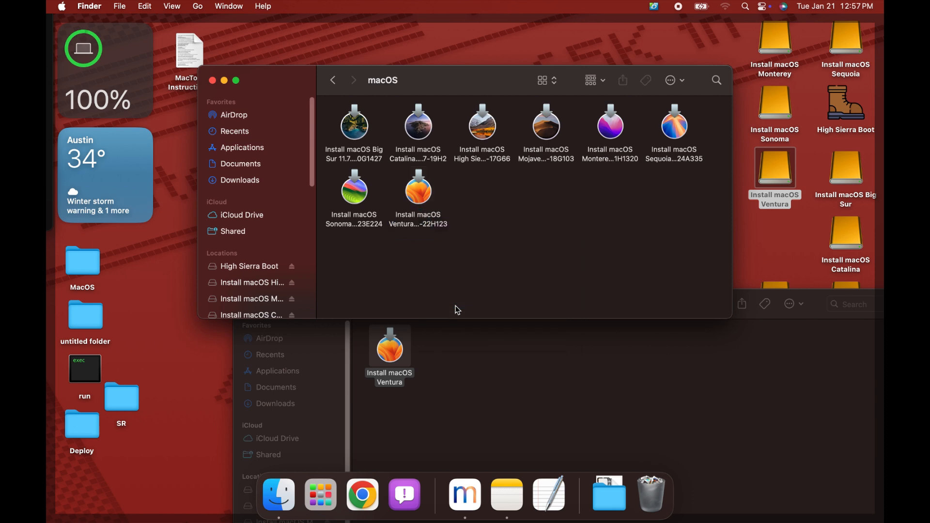
pyautogui.click(424, 231)
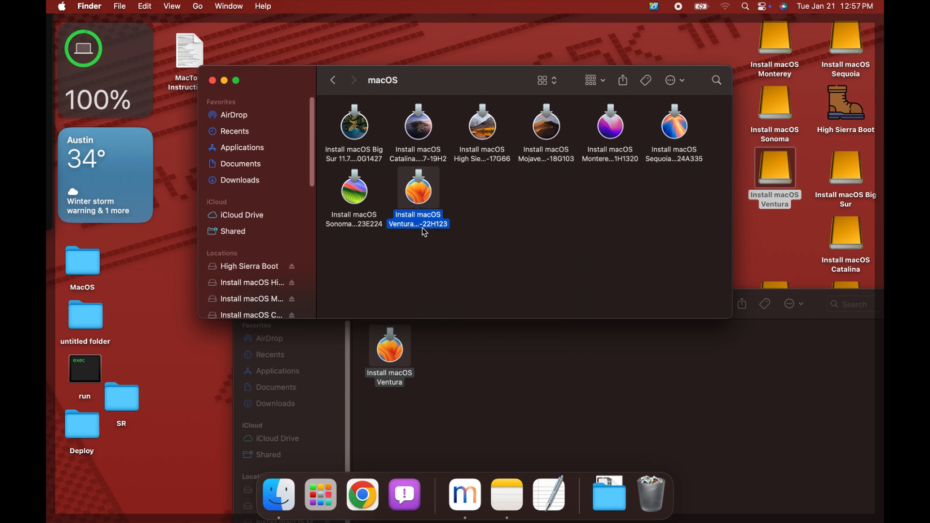
pyautogui.click(424, 232)
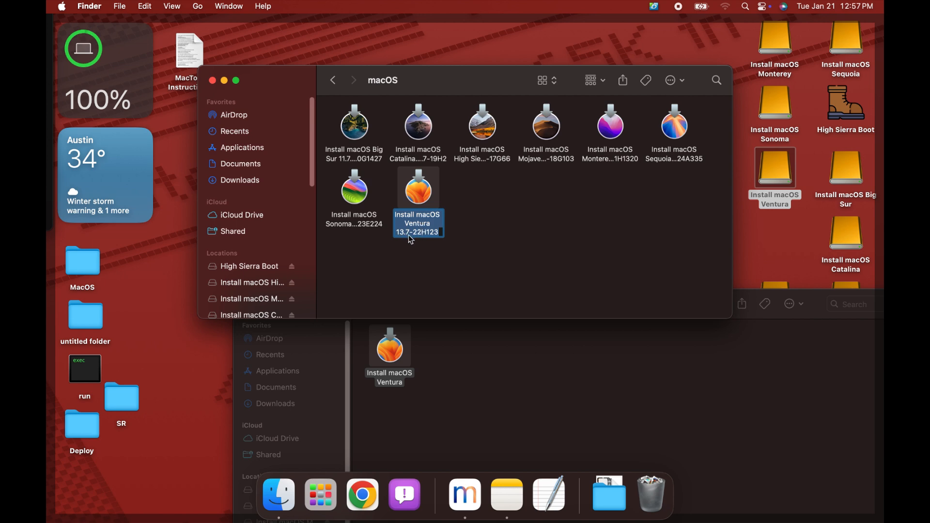
pyautogui.click(556, 197)
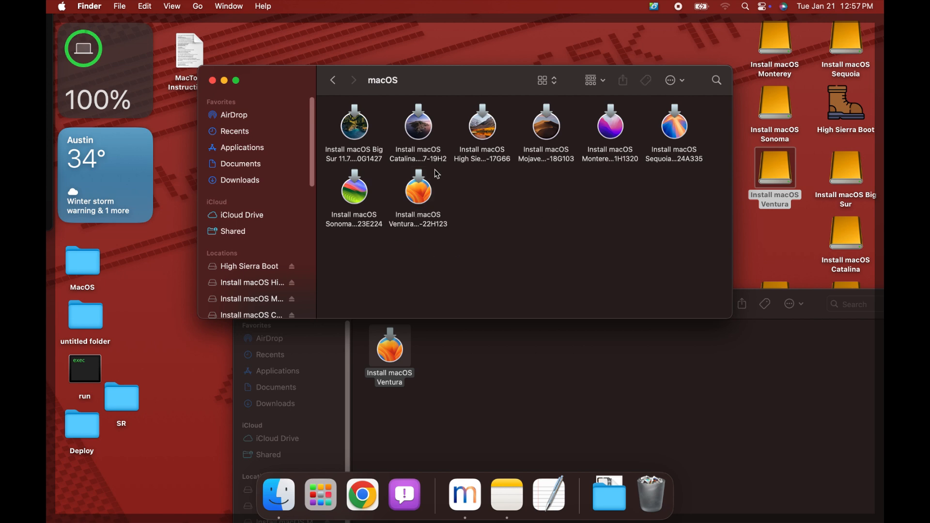
# - Close the macOS folder and Install macOS Ventura windows, then switch back to Mist
pyautogui.click(213, 81)
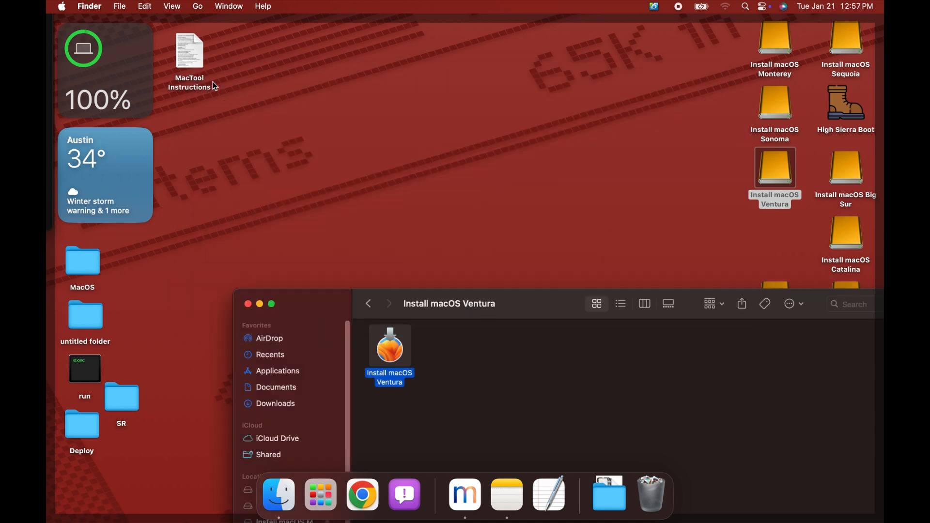
pyautogui.moveTo(528, 310); pyautogui.dragTo(436, 162)
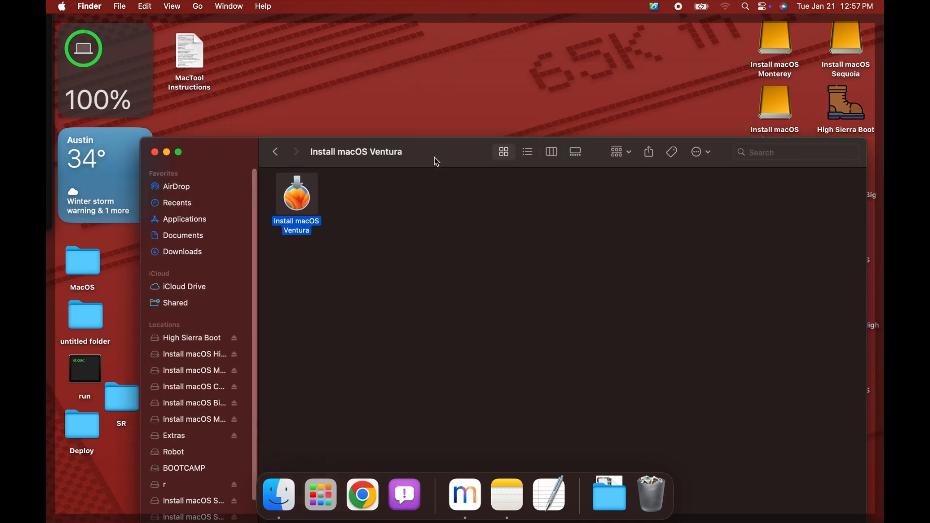
pyautogui.click(155, 152)
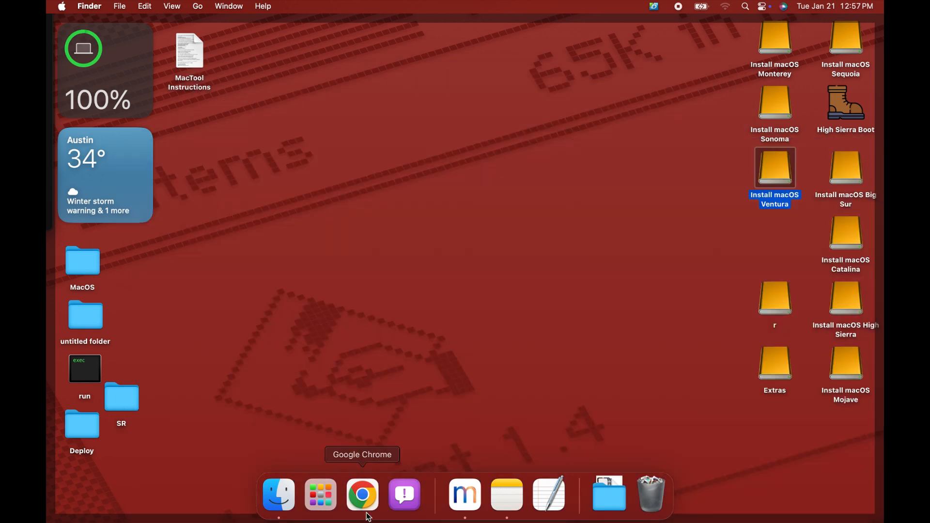
pyautogui.click(465, 496)
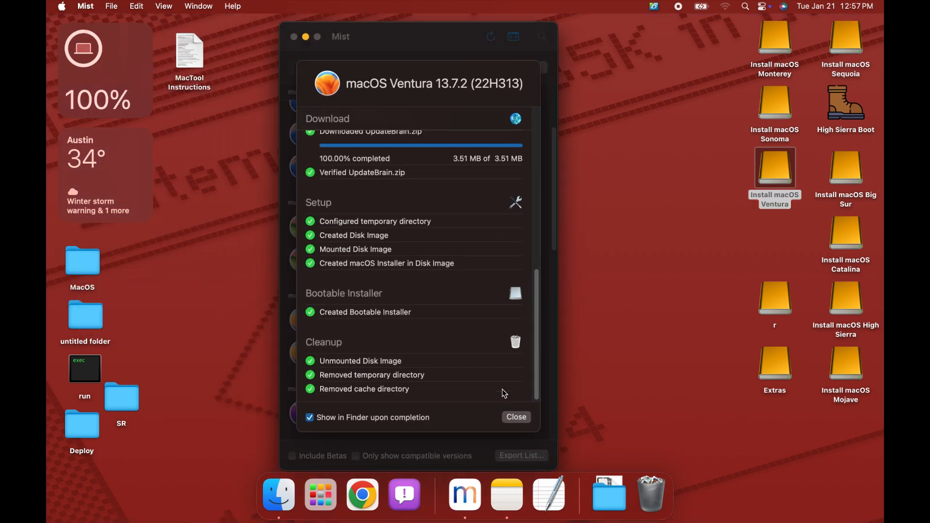
# - Close the completed macOS Ventura 13.7.2 bootable installer report
pyautogui.click(516, 417)
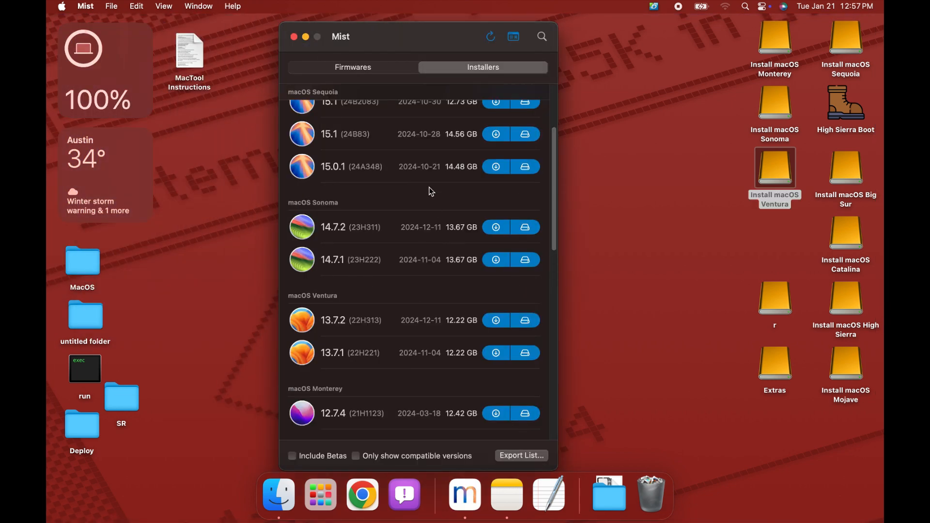
pyautogui.scroll(5, 430, 189)
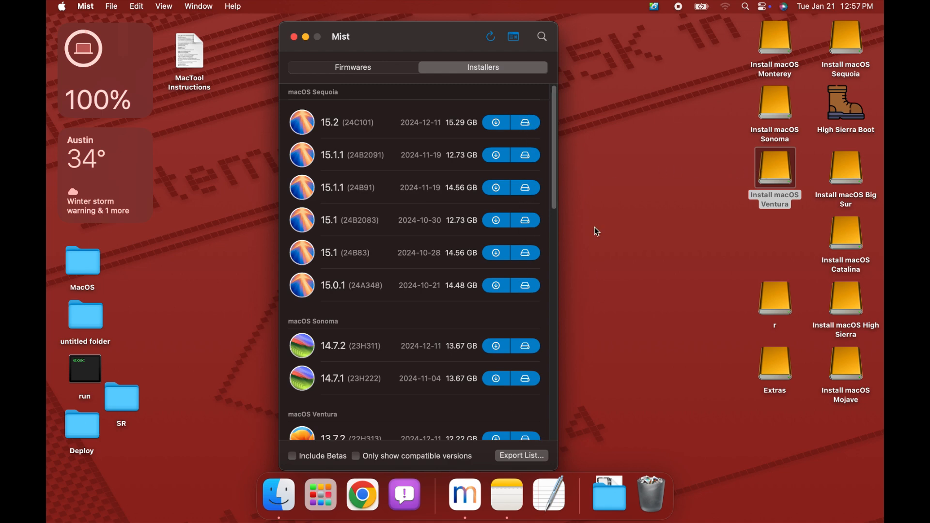
pyautogui.click(527, 124)
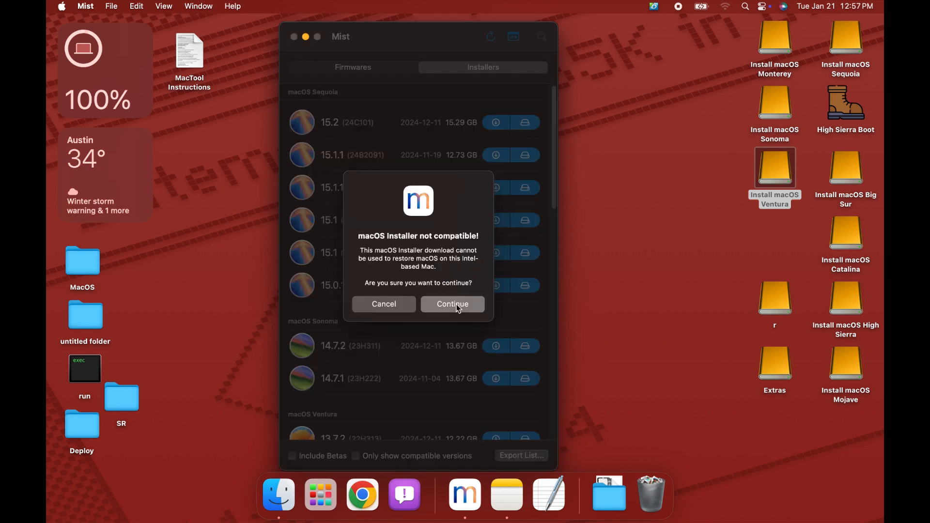
pyautogui.click(457, 306)
pyautogui.click(416, 224)
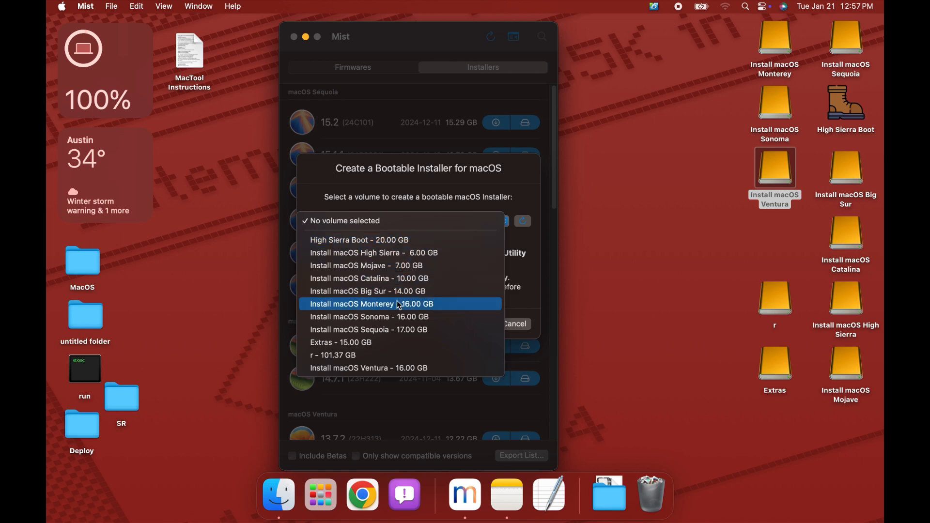
pyautogui.click(422, 329)
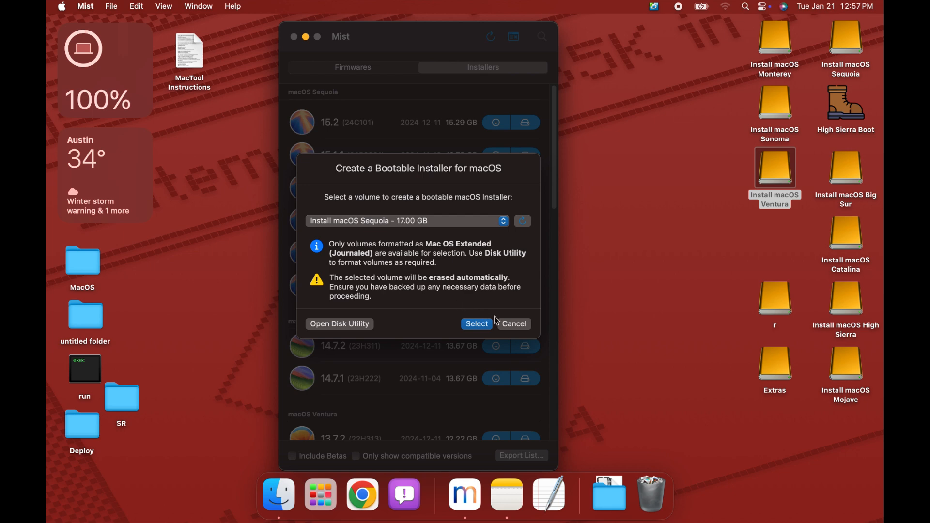
pyautogui.click(514, 324)
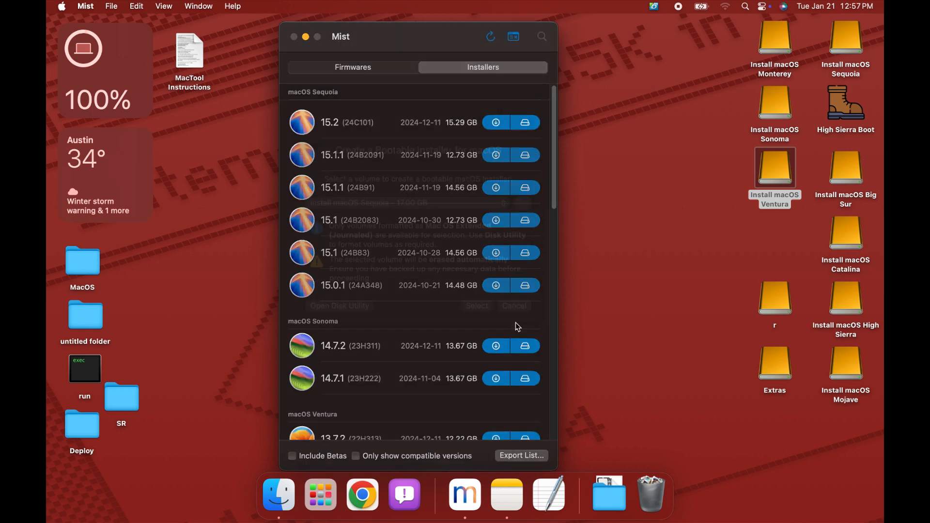
pyautogui.scroll(-10, 376, 333)
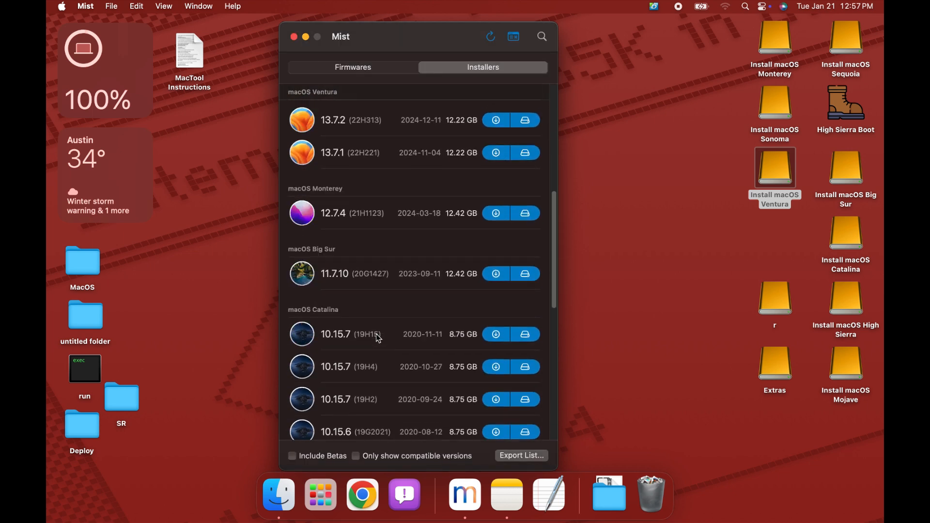
pyautogui.scroll(-8, 378, 337)
pyautogui.scroll(20, 376, 324)
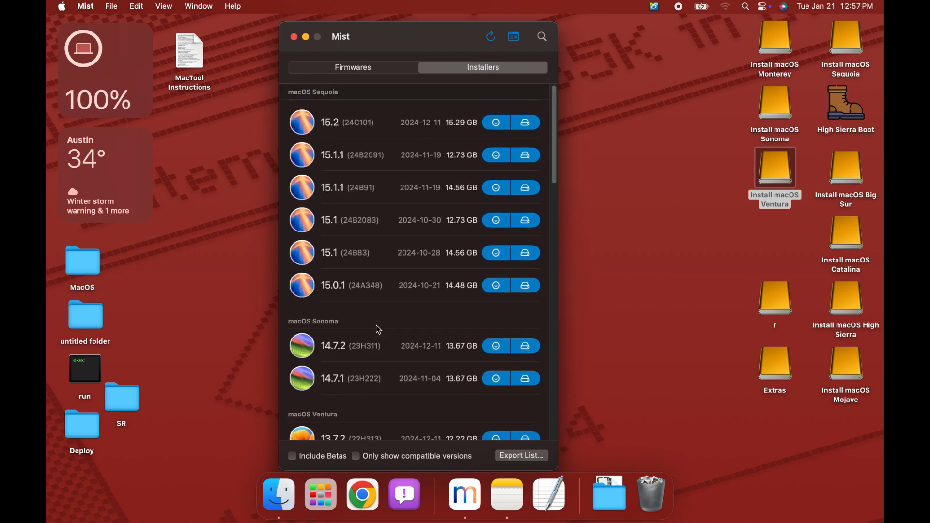